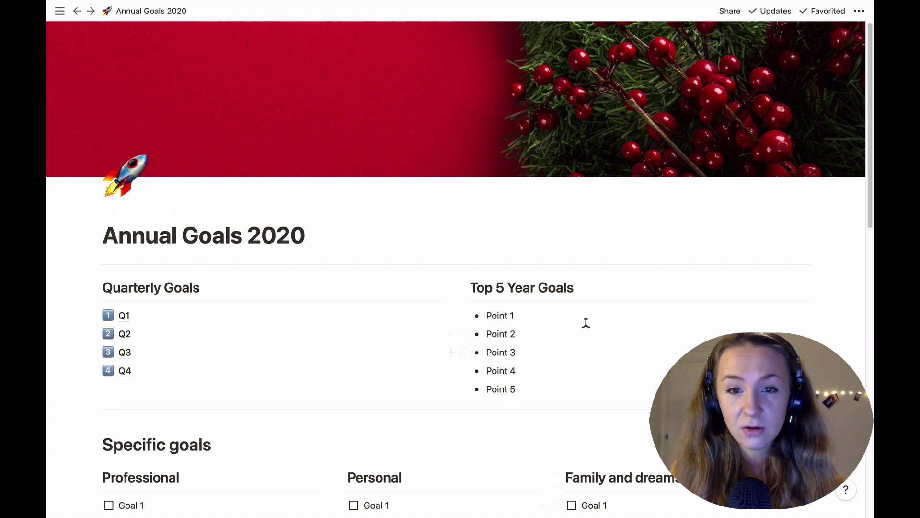
# - Tick the Personal Goal 1 and Goal 2 checkboxes, then scroll back to the top
pyautogui.scroll(-3, 206, 336)
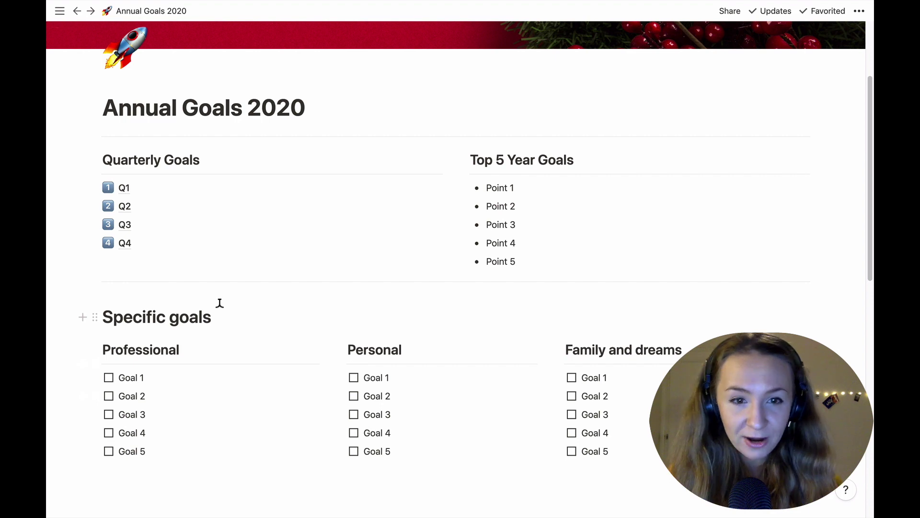
pyautogui.scroll(-5, 128, 230)
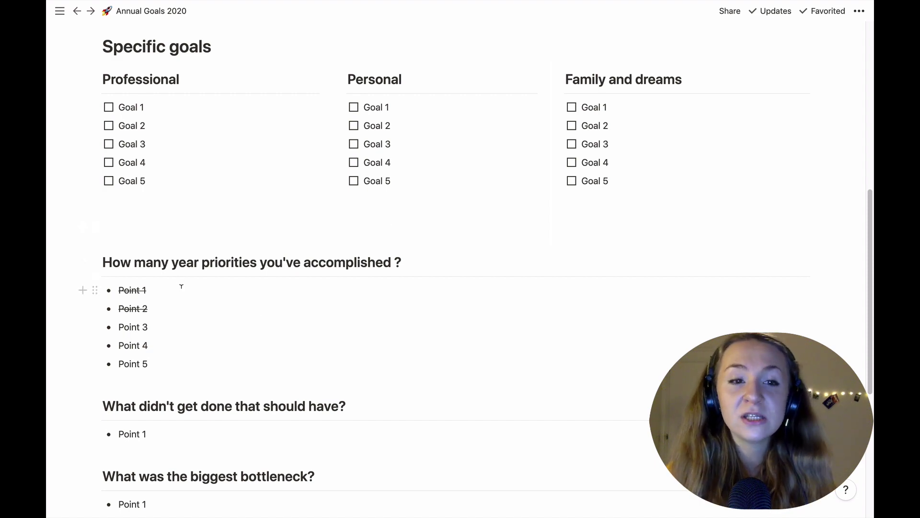
pyautogui.scroll(-4, 181, 286)
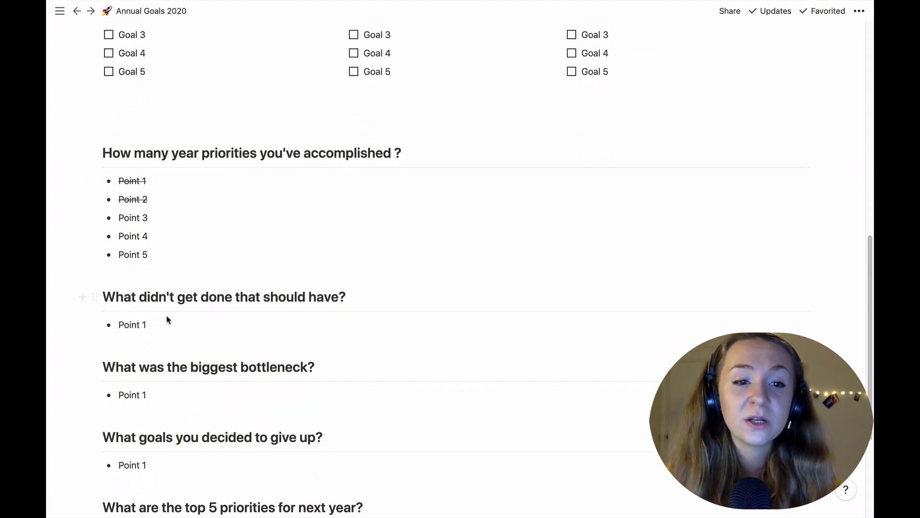
pyautogui.scroll(-5, 197, 325)
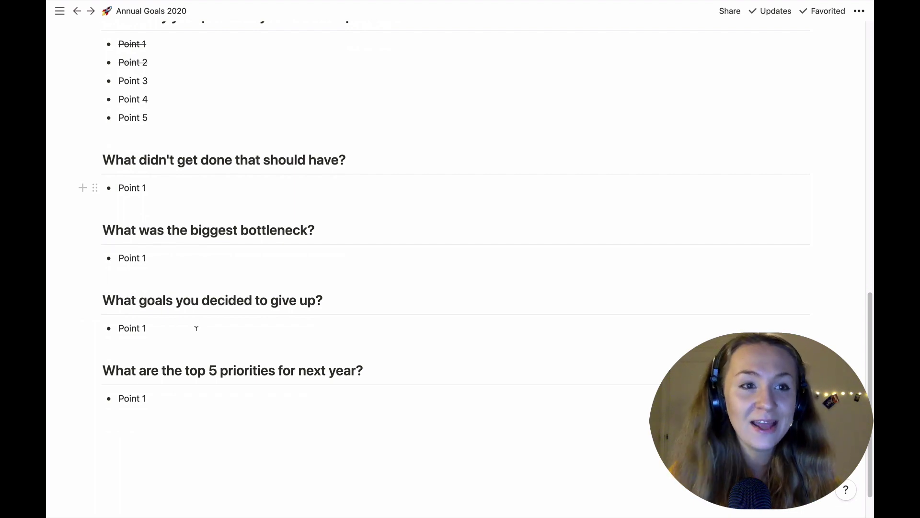
pyautogui.scroll(20, 197, 326)
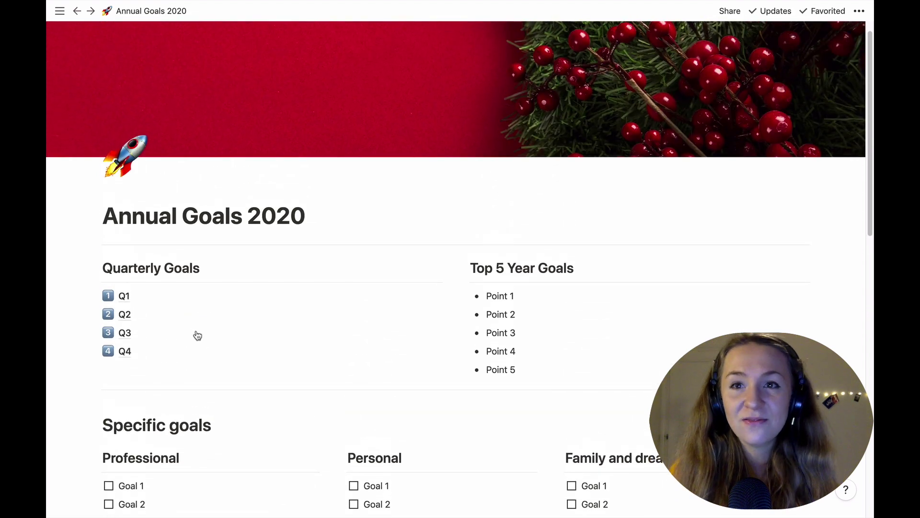
pyautogui.scroll(-4, 198, 335)
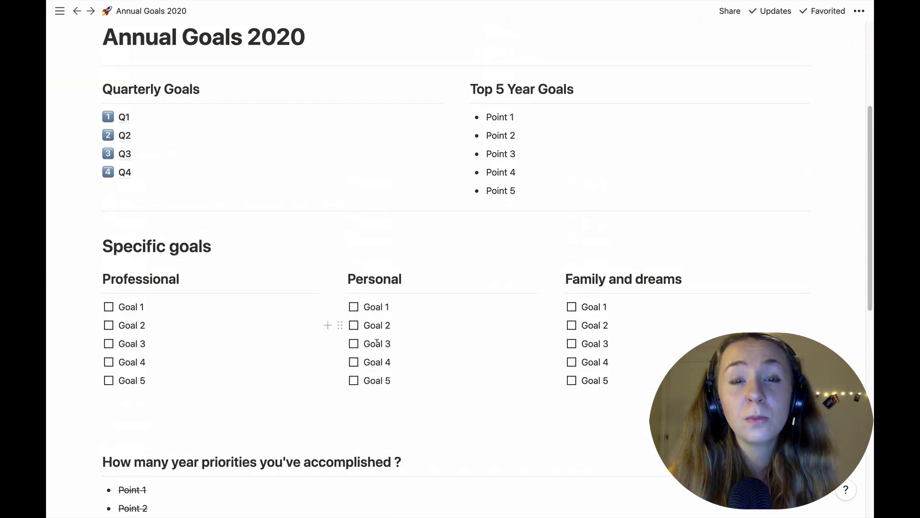
pyautogui.click(354, 306)
pyautogui.click(354, 325)
pyautogui.scroll(-5, 128, 209)
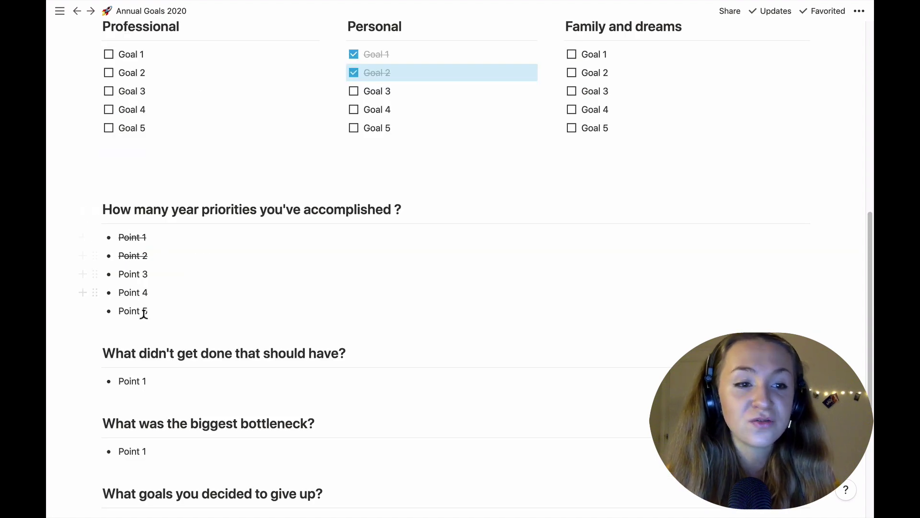
pyautogui.scroll(6, 160, 381)
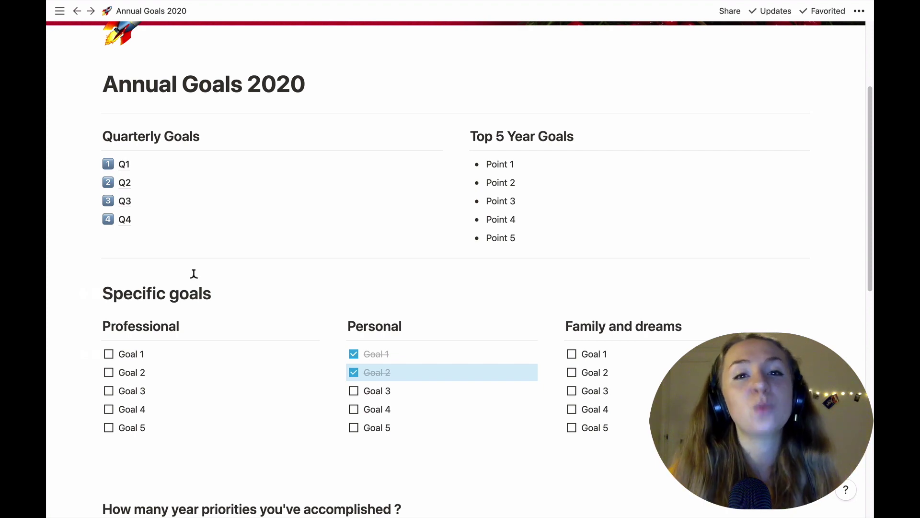
# - Lock the sidebar open and expand Annual Goals 2020 > Q1 > January, briefly expanding March too
pyautogui.click(60, 12)
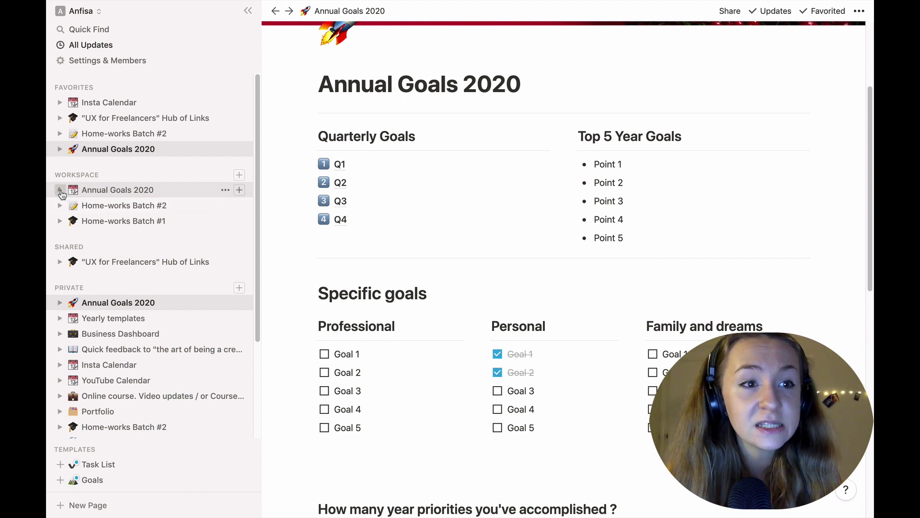
pyautogui.click(60, 191)
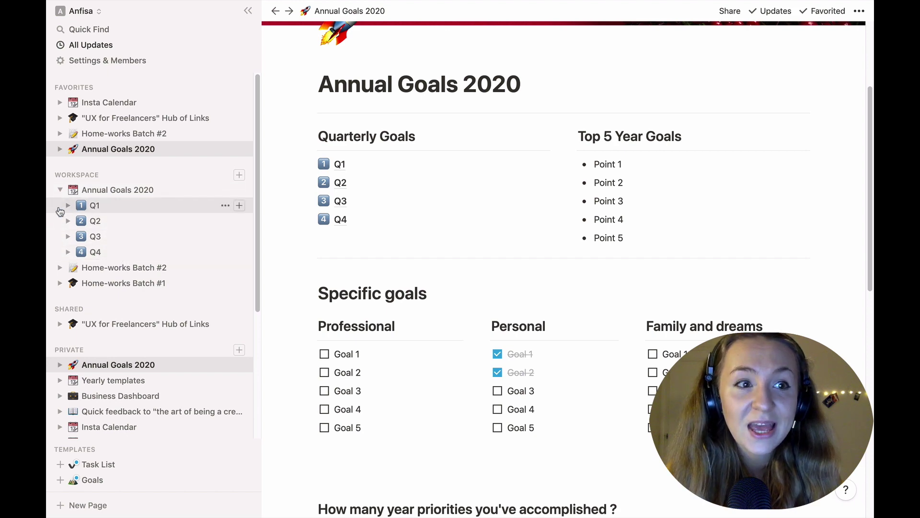
pyautogui.click(69, 207)
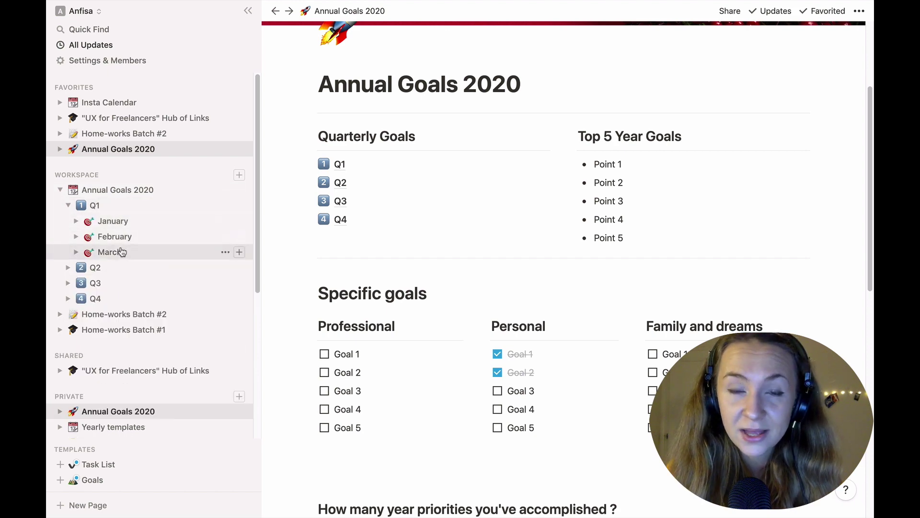
pyautogui.click(76, 223)
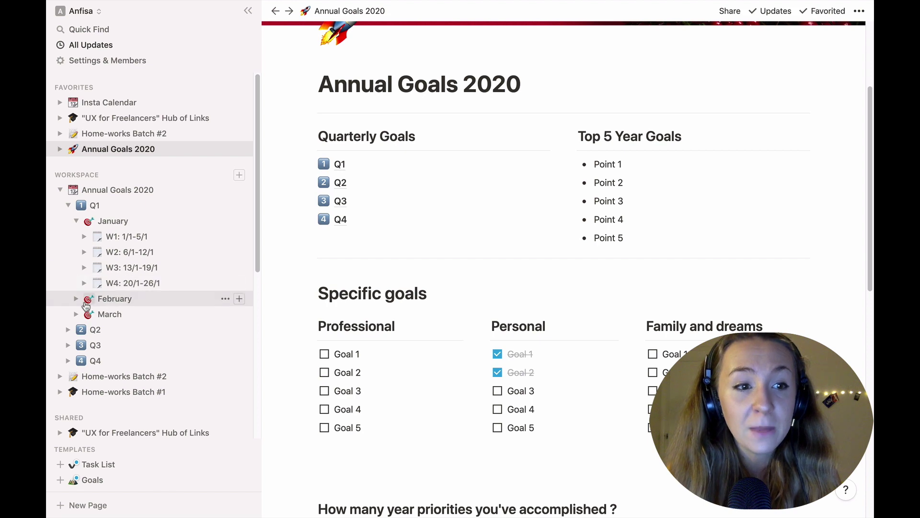
pyautogui.click(75, 314)
pyautogui.scroll(-2, 135, 287)
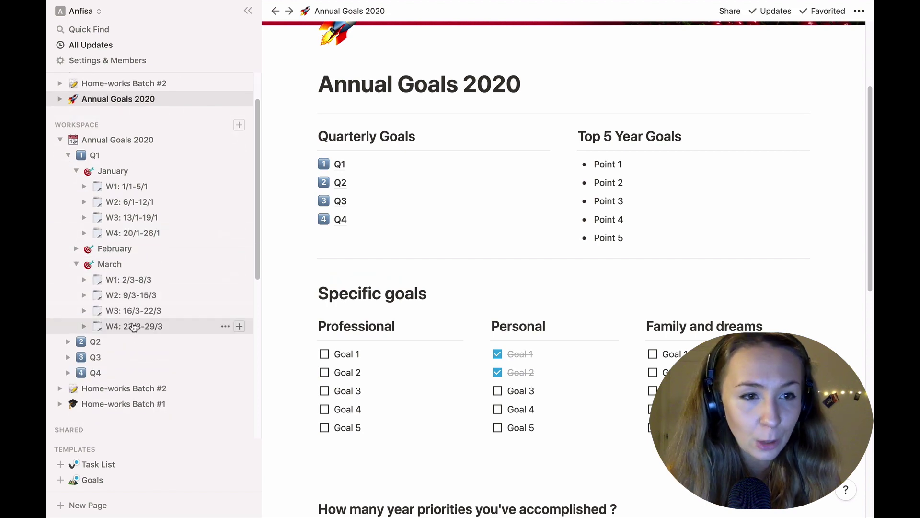
pyautogui.click(76, 265)
pyautogui.scroll(2, 95, 214)
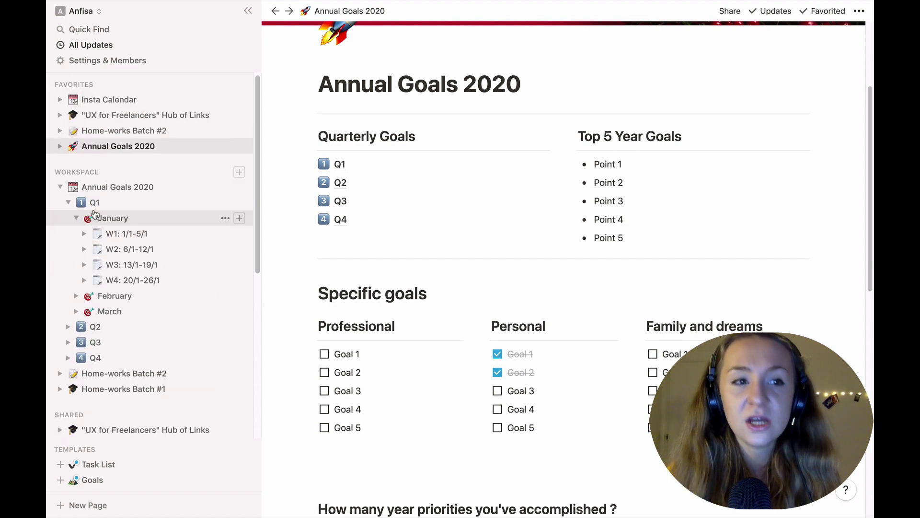
# - Open the Q1 page with the sidebar hidden and scroll through its contents
pyautogui.click(95, 204)
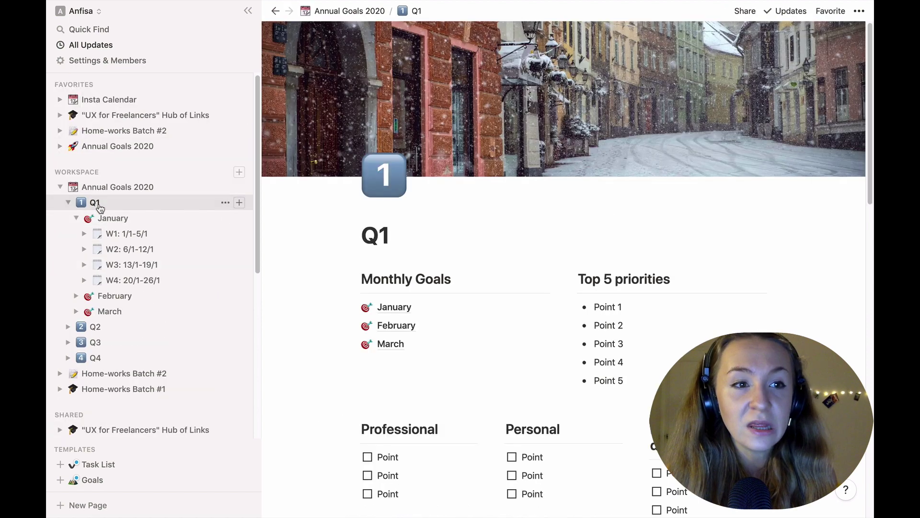
pyautogui.press('super+backslash')
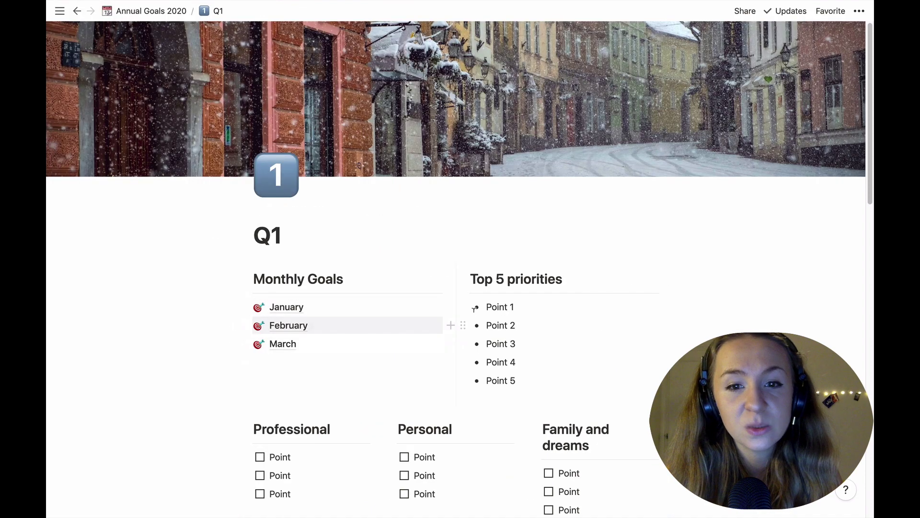
pyautogui.scroll(-6, 489, 305)
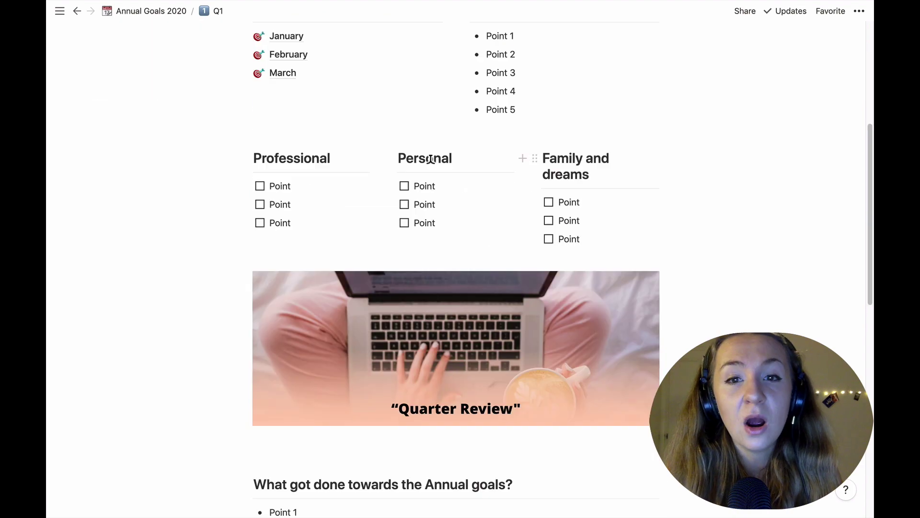
pyautogui.scroll(-3, 407, 173)
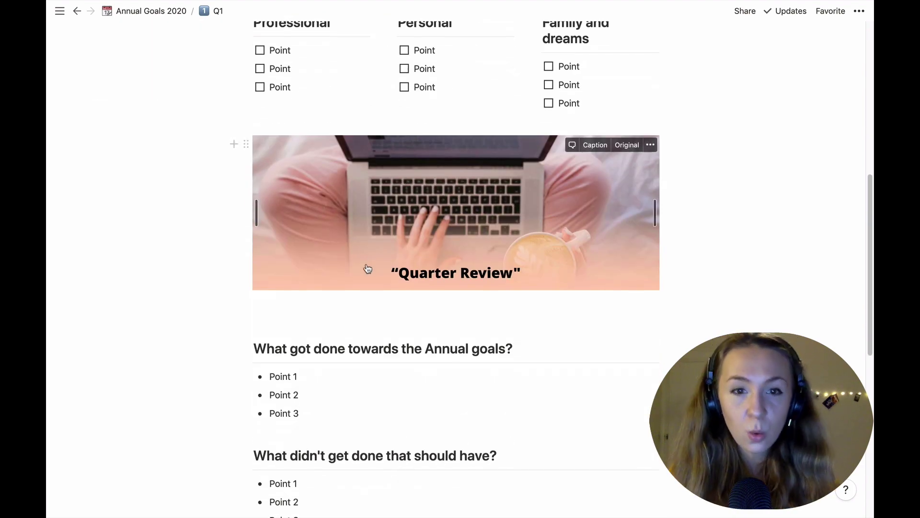
pyautogui.scroll(-2, 304, 238)
pyautogui.scroll(-6, 300, 224)
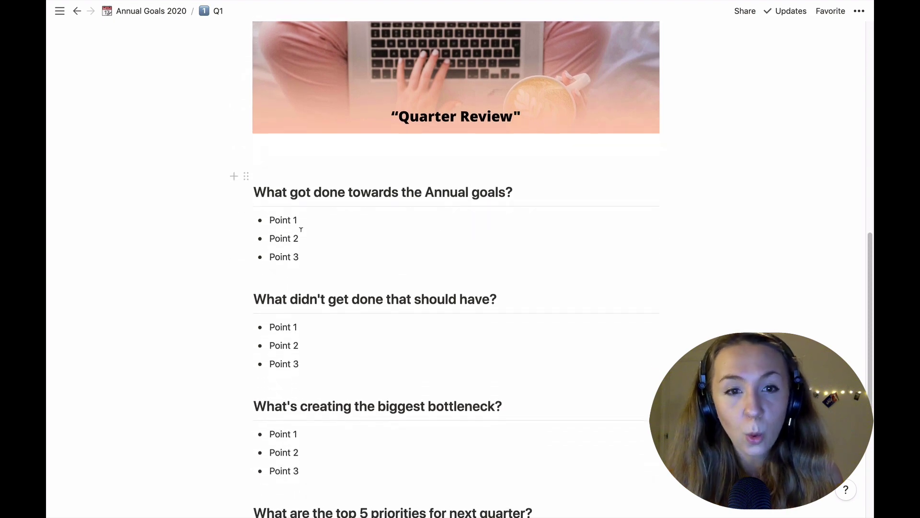
pyautogui.scroll(-2, 300, 226)
pyautogui.scroll(4, 301, 228)
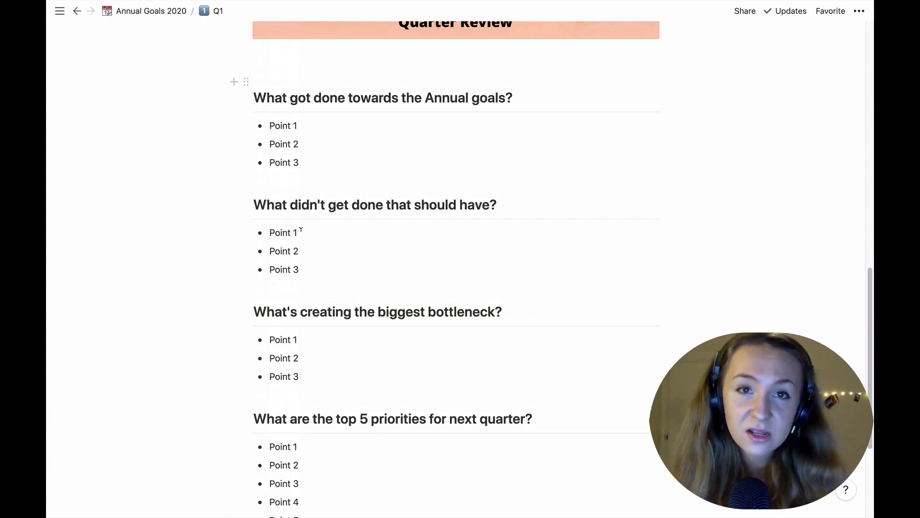
pyautogui.scroll(14, 302, 230)
pyautogui.scroll(-8, 302, 233)
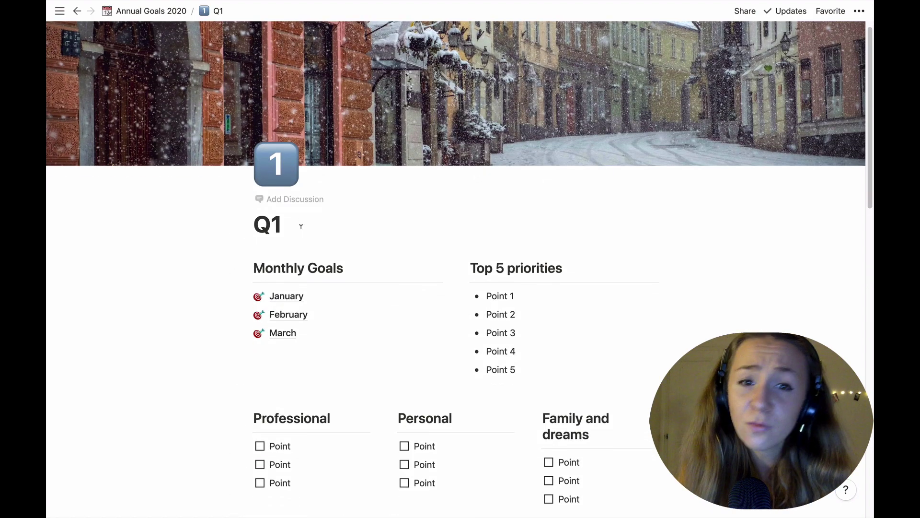
# - Remove stray characters accidentally typed into the 'What got done towards the Annual goals' heading
pyautogui.moveTo(254, 389); pyautogui.dragTo(508, 387)
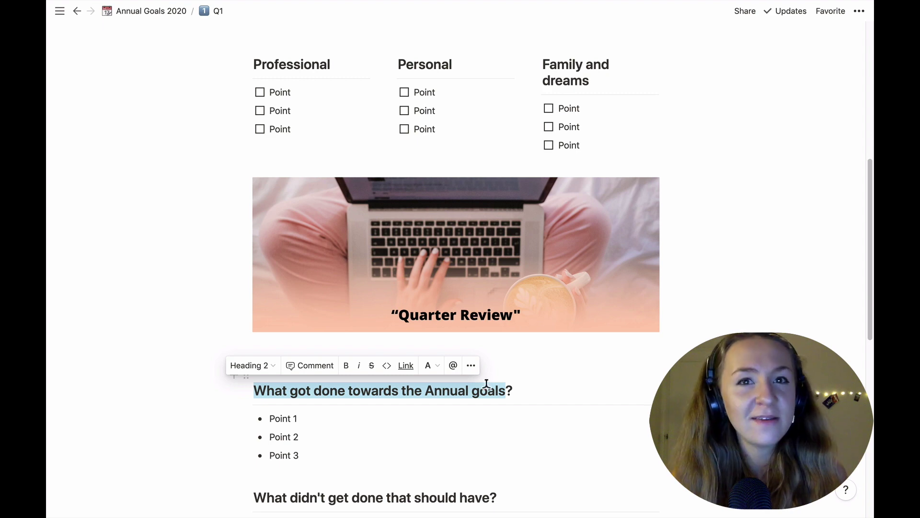
pyautogui.click(451, 383)
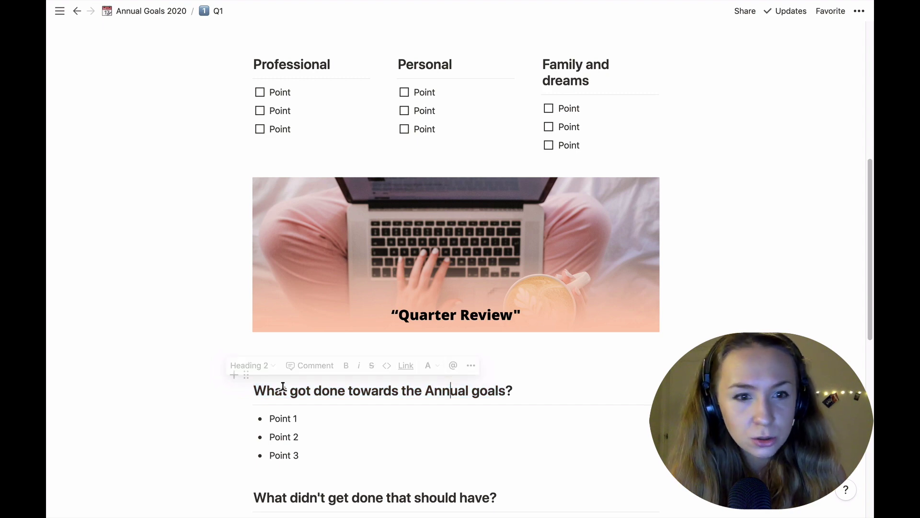
pyautogui.click(259, 383)
pyautogui.write('k nknkan')
pyautogui.press('BackSpace')
pyautogui.press('BackSpace')
pyautogui.press('BackSpace')
pyautogui.press('BackSpace')
pyautogui.press('BackSpace')
pyautogui.press('BackSpace')
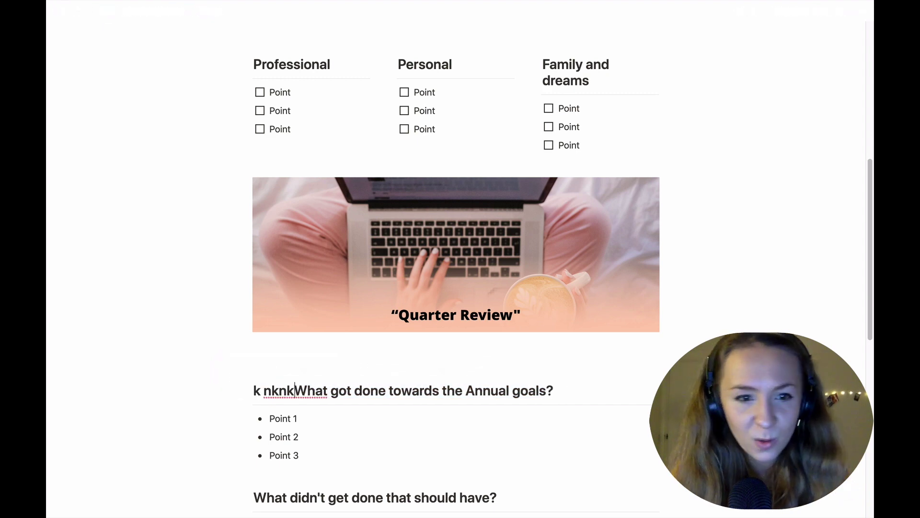
pyautogui.press('BackSpace')
pyautogui.press('BackSpace')
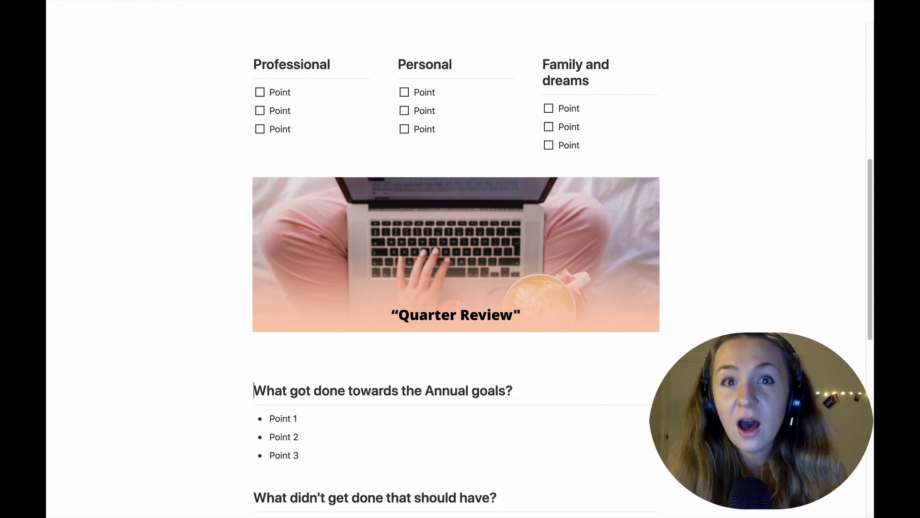
pyautogui.scroll(5, 205, 310)
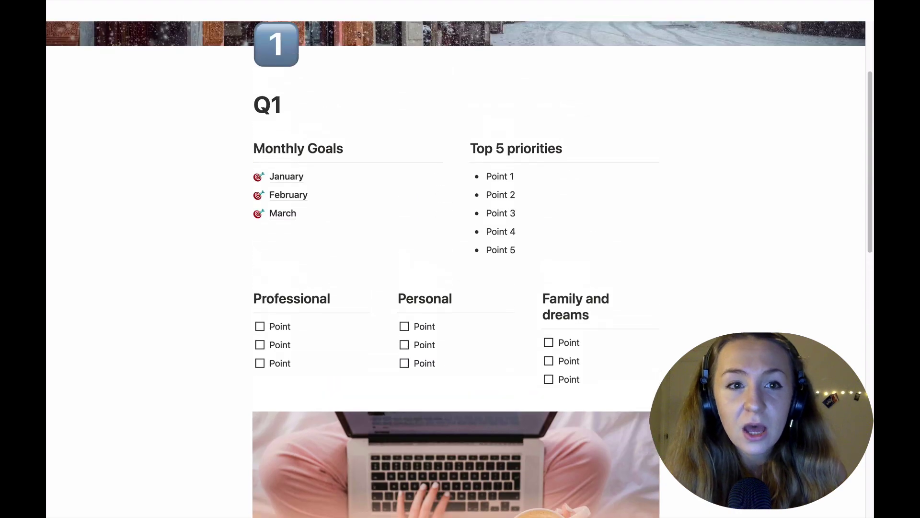
# - Open the January month page, follow its Google Calendar link, and scroll through its sections
pyautogui.click(273, 205)
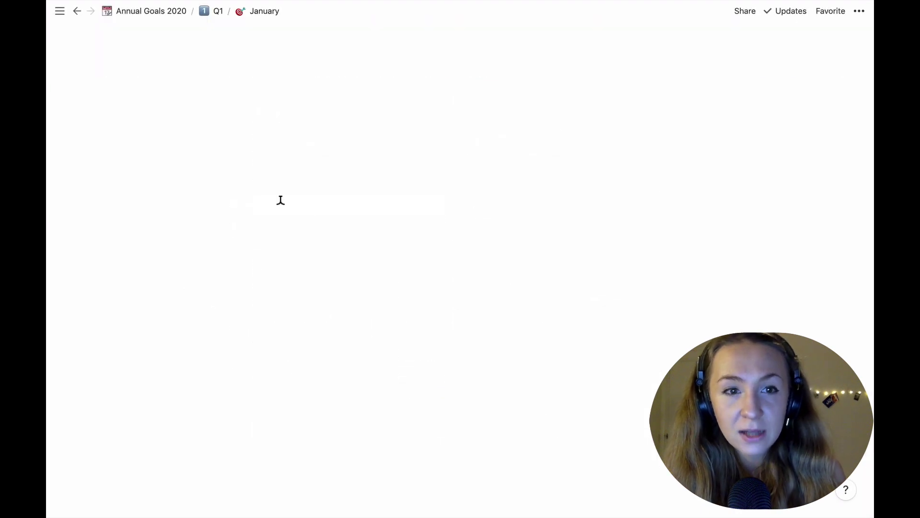
pyautogui.scroll(-2, 282, 210)
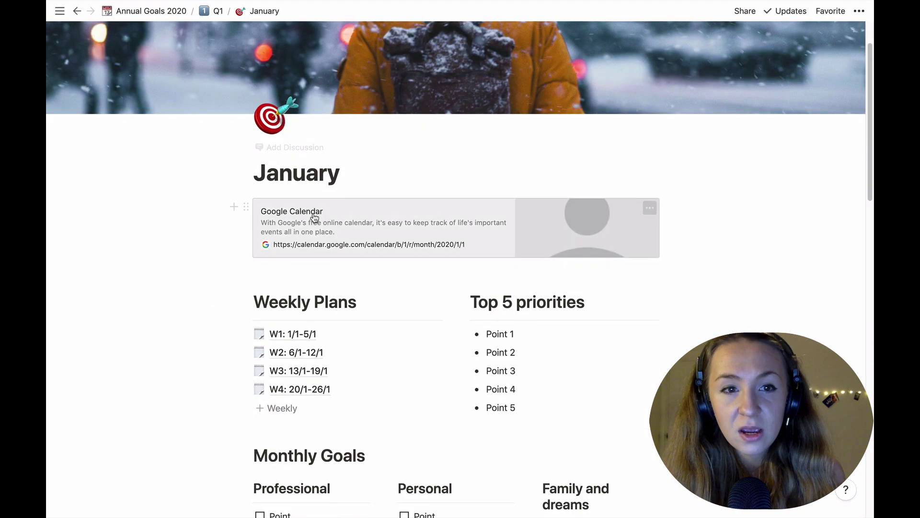
pyautogui.click(271, 217)
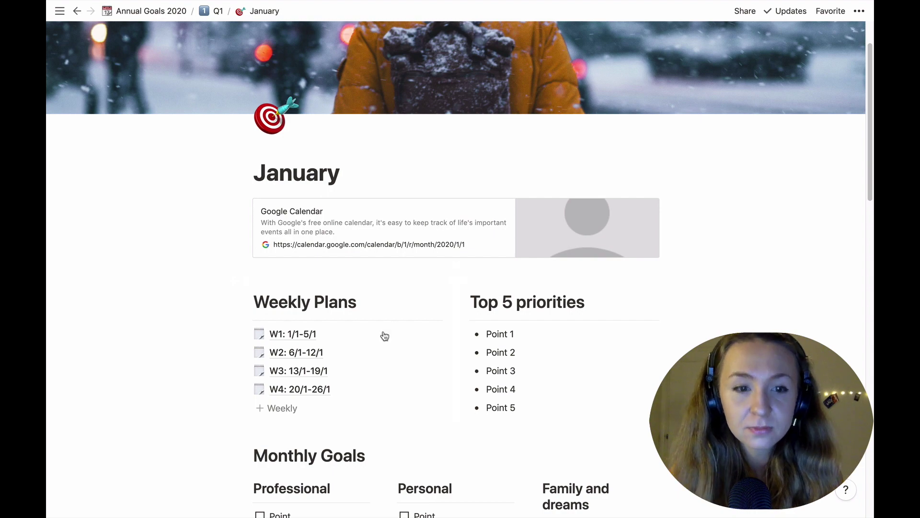
pyautogui.scroll(-12, 382, 335)
pyautogui.scroll(-1, 381, 331)
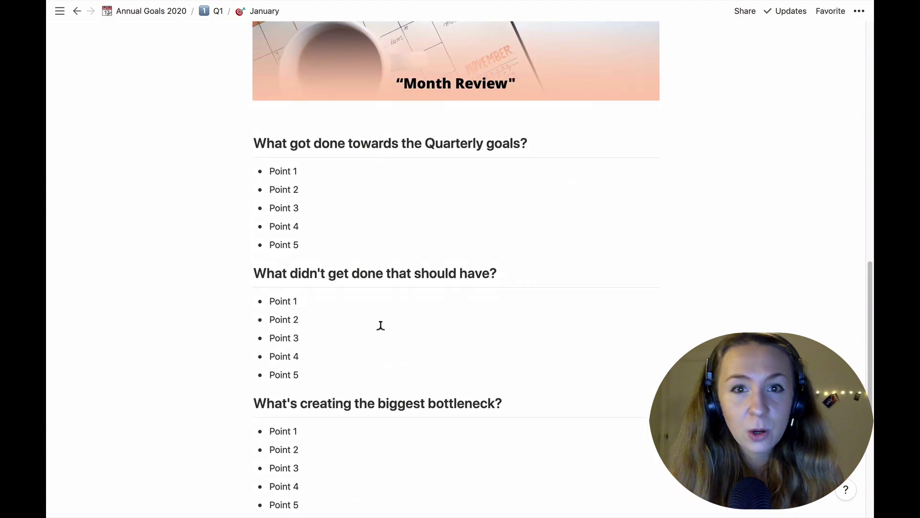
pyautogui.scroll(6, 380, 335)
pyautogui.scroll(-4, 341, 222)
pyautogui.scroll(-6, 342, 222)
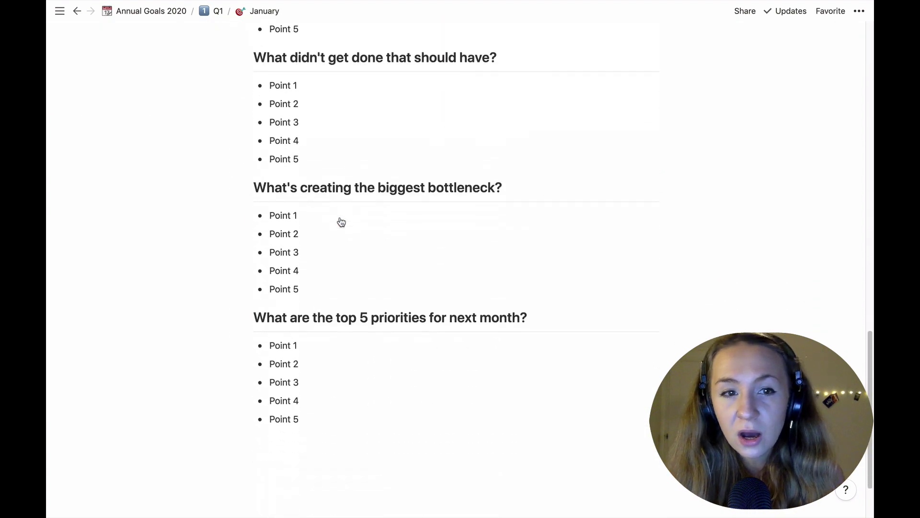
pyautogui.scroll(20, 339, 220)
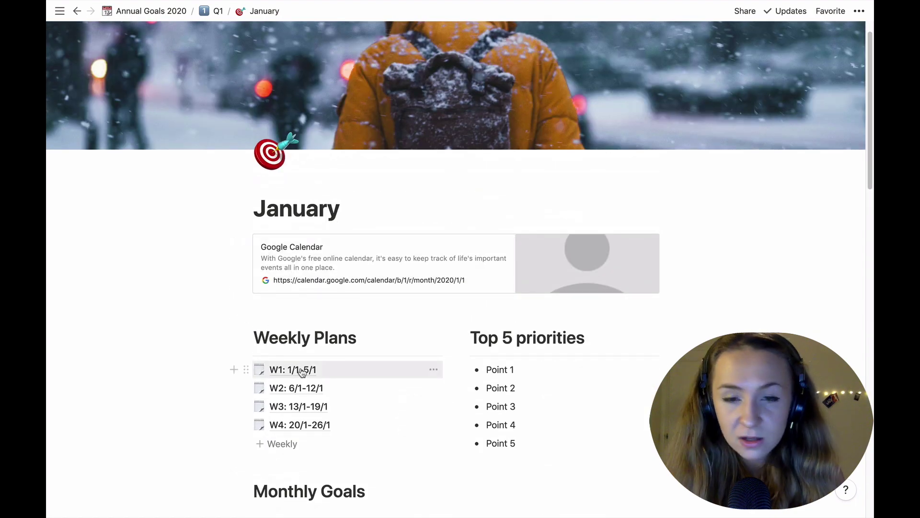
# - Open the W1: 1/1-5/1 weekly page and scroll through it
pyautogui.click(302, 372)
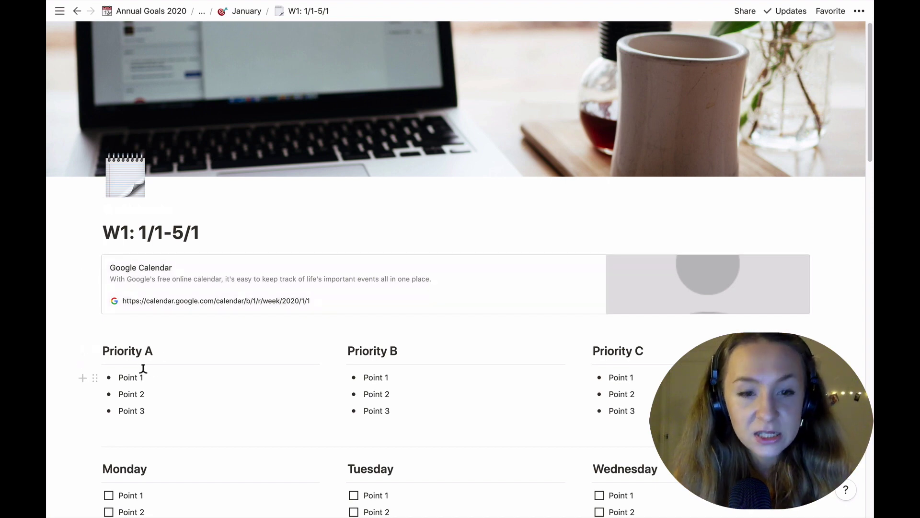
pyautogui.scroll(-5, 143, 373)
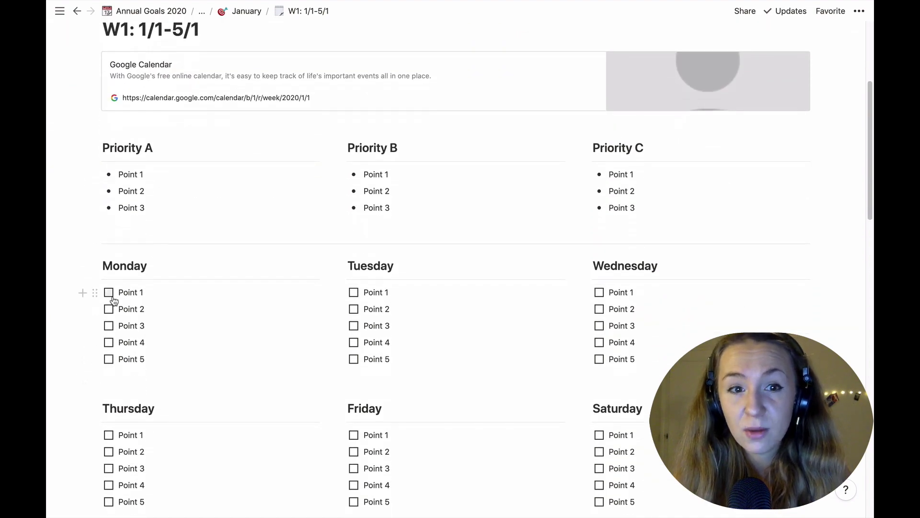
pyautogui.scroll(-18, 277, 268)
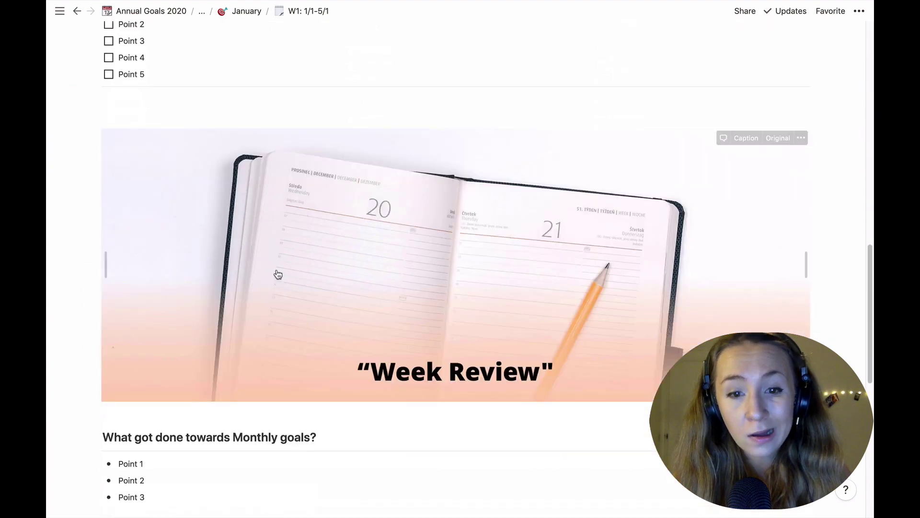
pyautogui.scroll(-3, 278, 274)
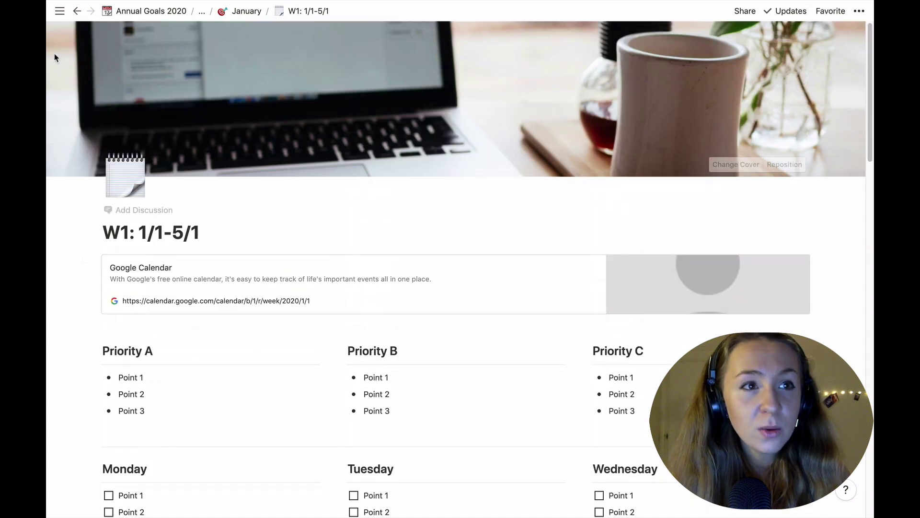
# - Reach W1: 1/1-5/1 via the sidebar tree Annual Goals 2020 > Q1 > January, then hide the sidebar
pyautogui.click(60, 12)
pyautogui.scroll(-4, 144, 288)
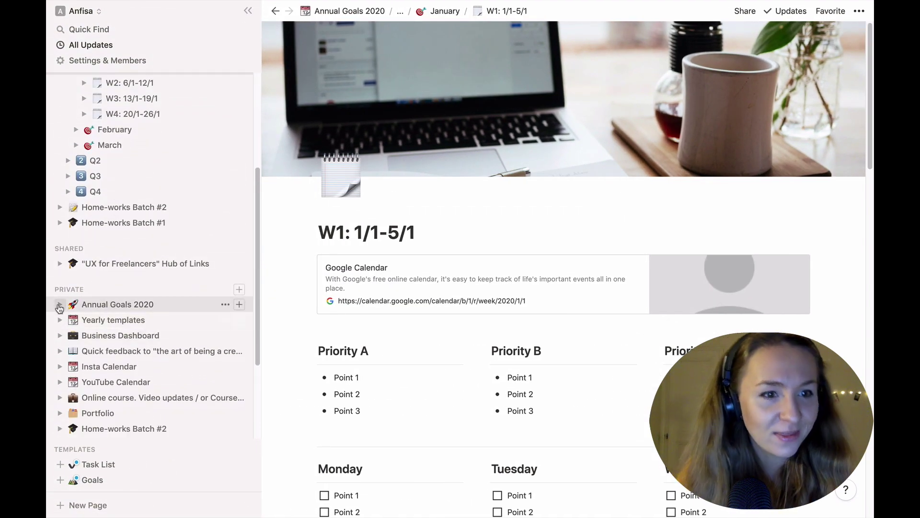
pyautogui.click(59, 308)
pyautogui.click(68, 319)
pyautogui.scroll(-1, 116, 307)
pyautogui.click(75, 292)
pyautogui.click(115, 308)
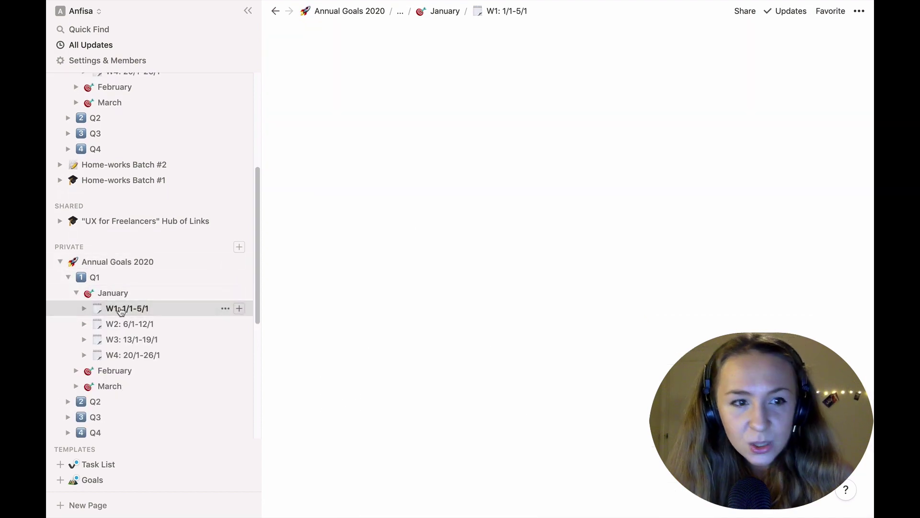
pyautogui.click(246, 11)
# - Tick Friday's 'Shoot how to Use Yearly Notion' task as done
pyautogui.scroll(-2, 341, 266)
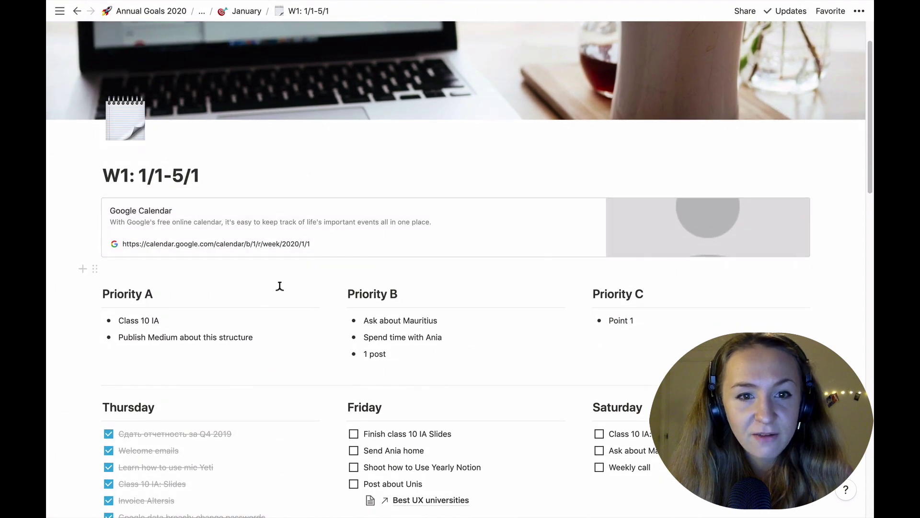
pyautogui.scroll(-5, 179, 244)
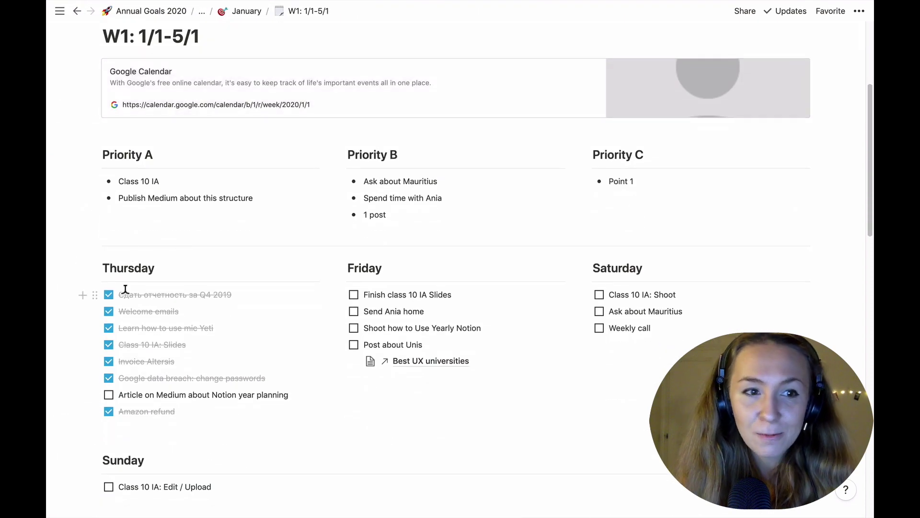
pyautogui.scroll(-1, 125, 289)
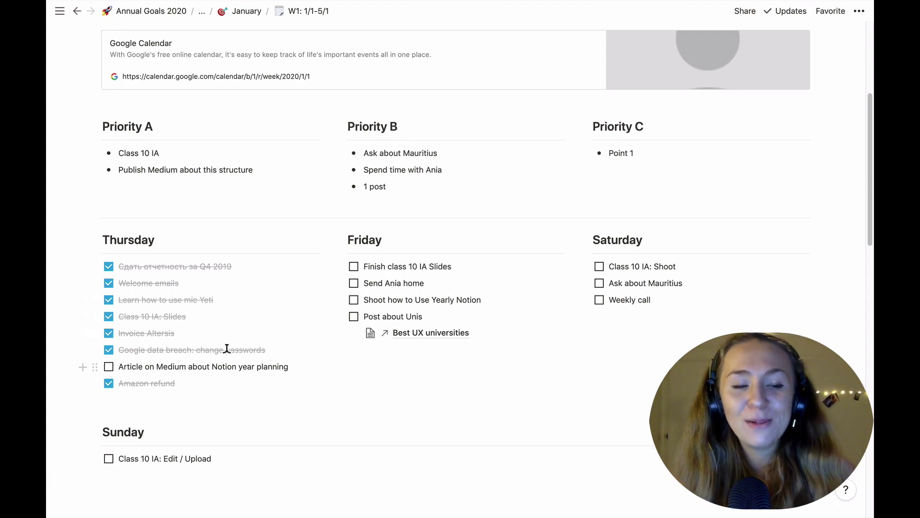
pyautogui.scroll(-2, 232, 350)
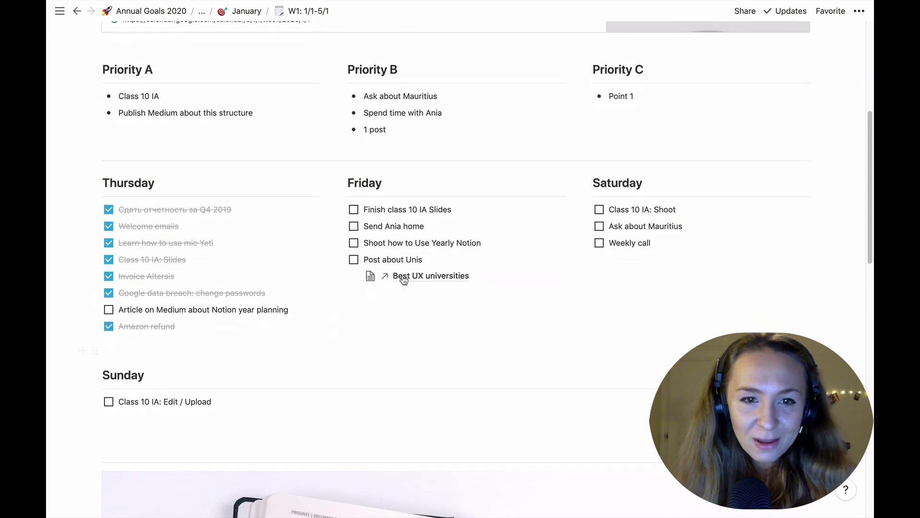
pyautogui.click(354, 244)
pyautogui.scroll(-4, 456, 290)
pyautogui.scroll(5, 457, 301)
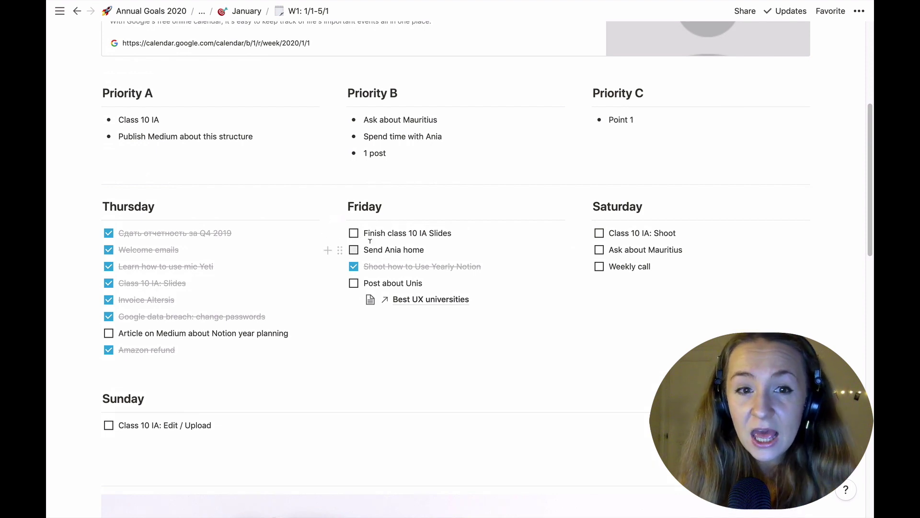
pyautogui.scroll(-1, 494, 262)
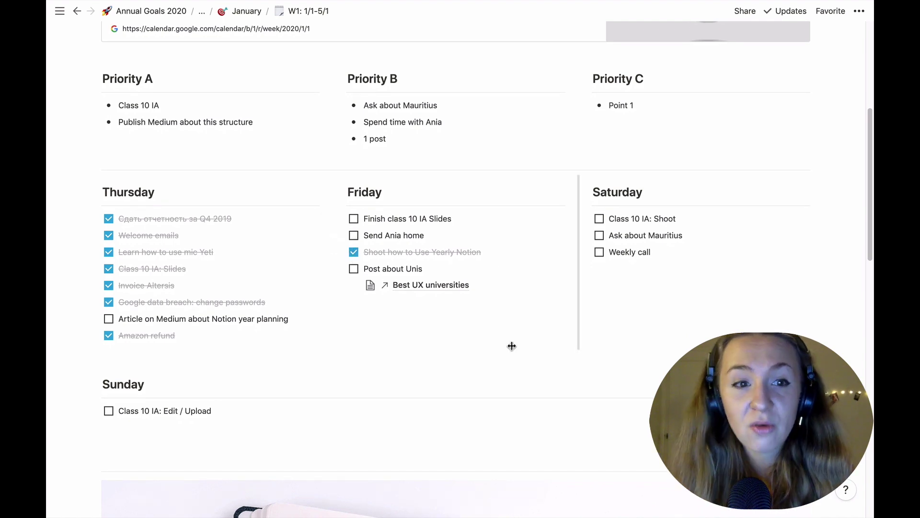
pyautogui.scroll(2, 412, 154)
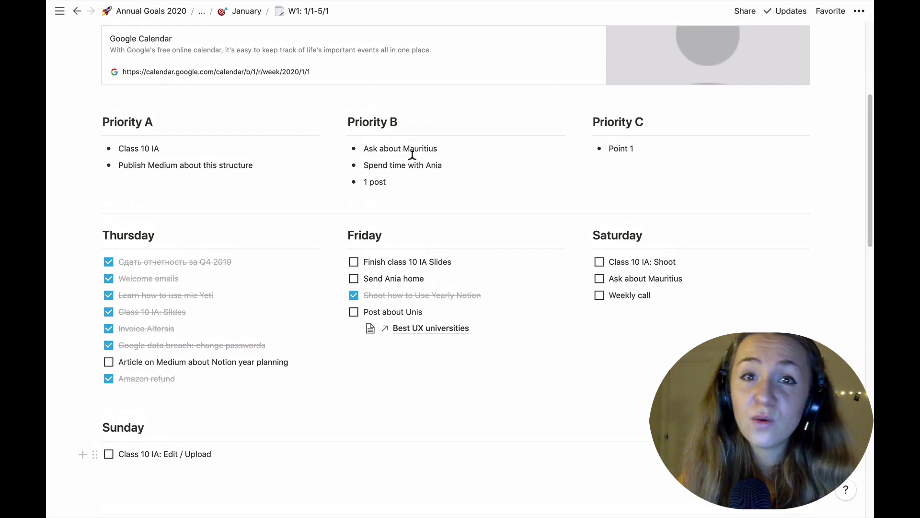
pyautogui.scroll(-15, 413, 159)
pyautogui.scroll(20, 412, 158)
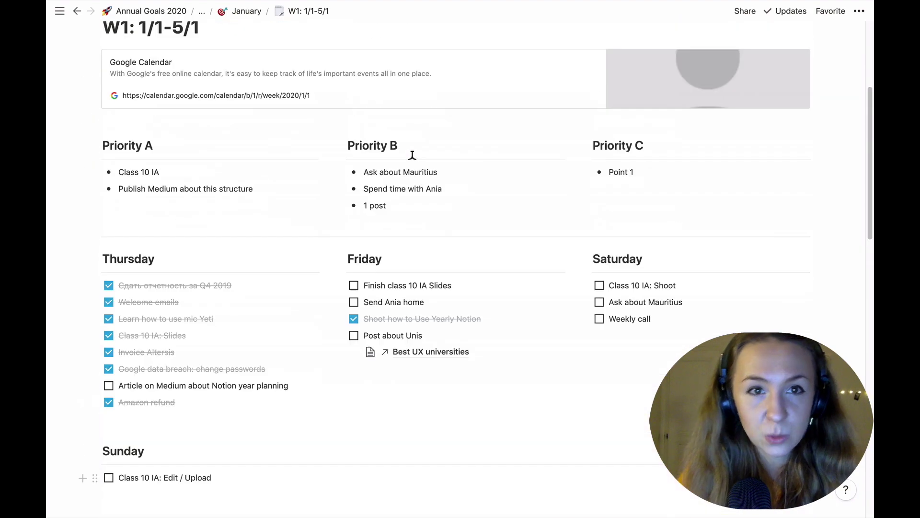
pyautogui.scroll(3, 412, 158)
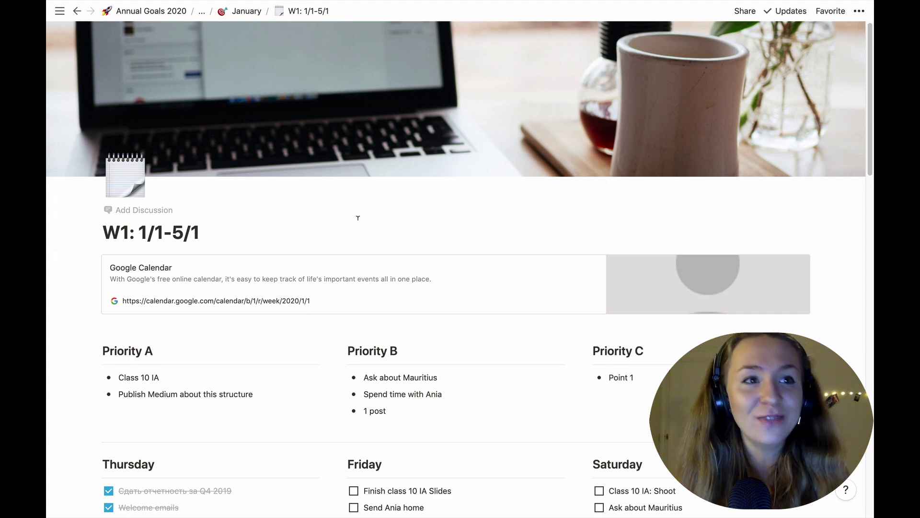
# - Open Annual Goals 2020 and attempt to duplicate it into your own workspace
pyautogui.moveTo(59, 11)
pyautogui.scroll(5, 116, 159)
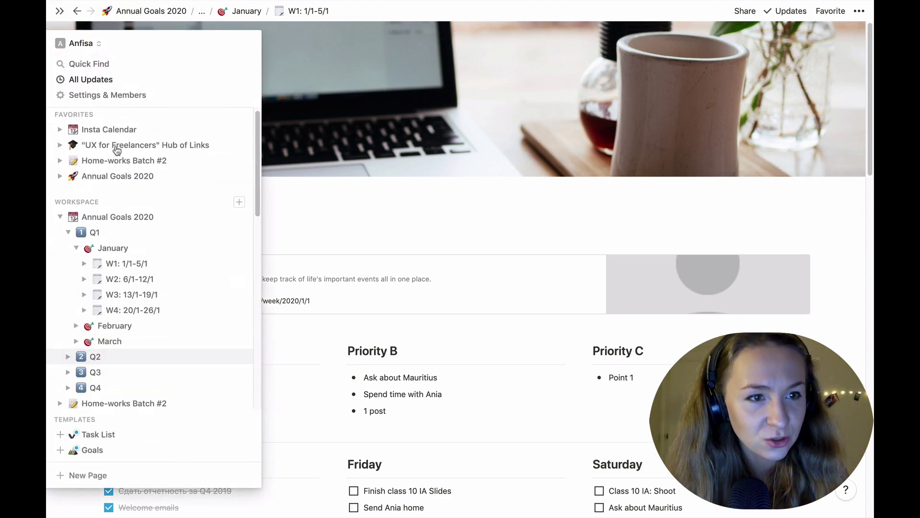
pyautogui.scroll(1, 103, 233)
pyautogui.click(102, 228)
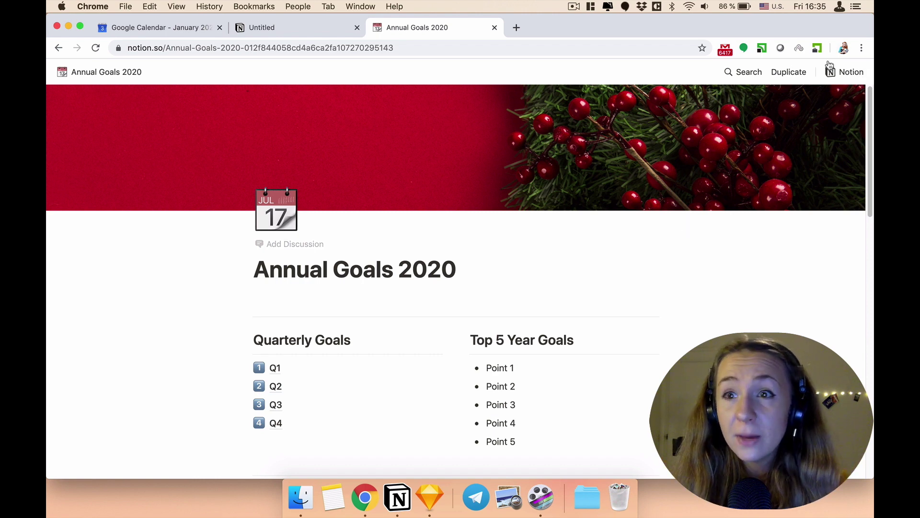
pyautogui.click(789, 73)
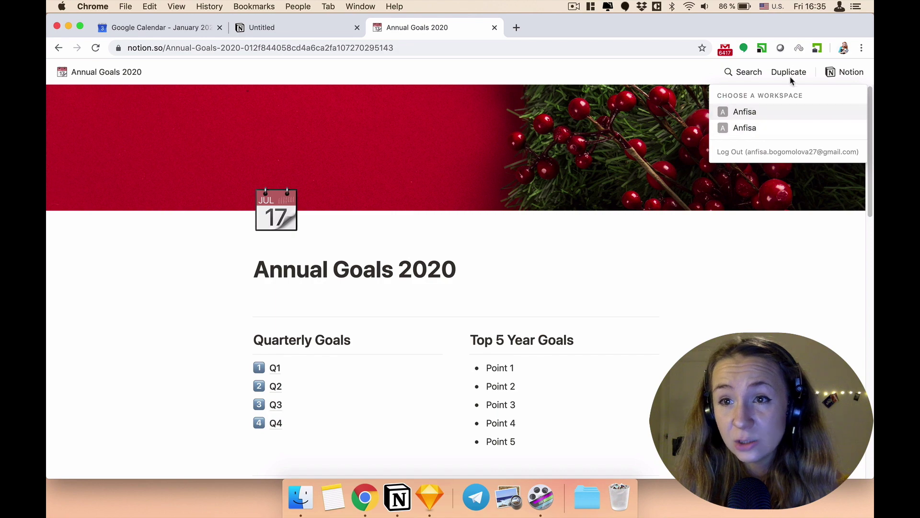
pyautogui.click(761, 111)
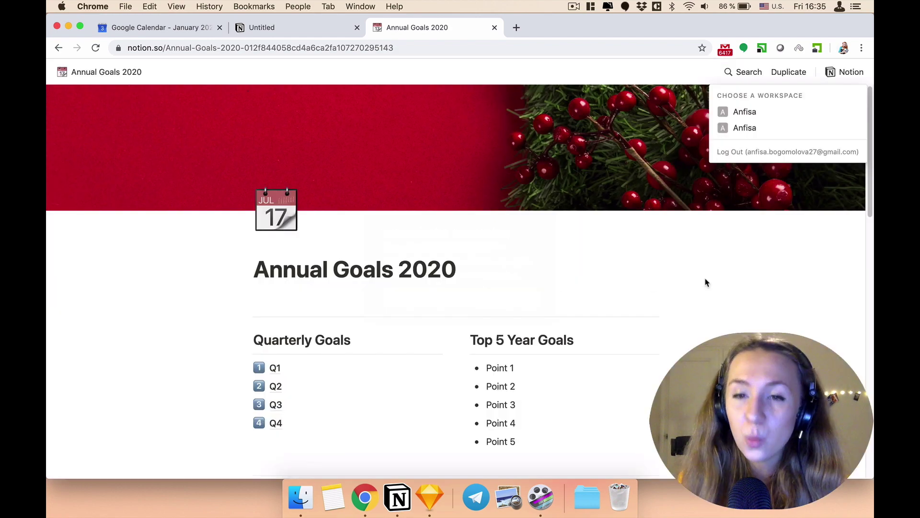
pyautogui.click(635, 272)
pyautogui.scroll(-3, 250, 209)
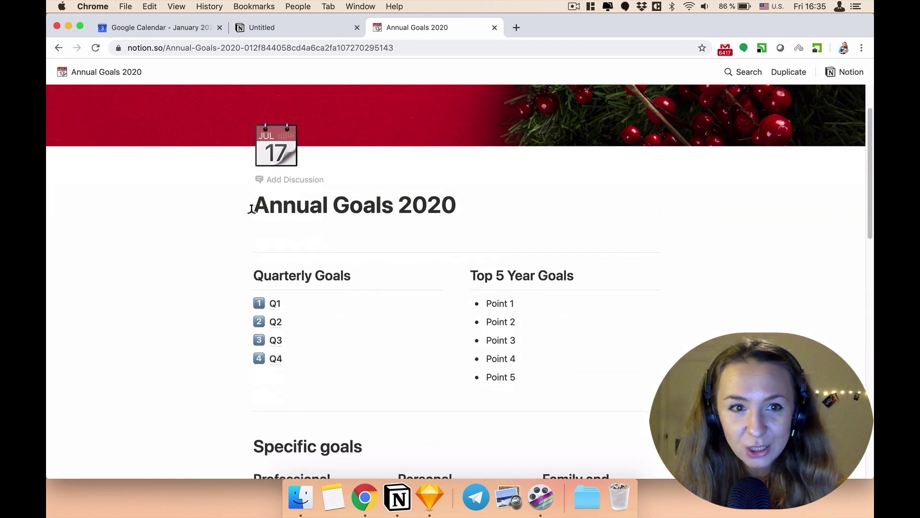
# - Create a new blank page titled 'Yearly plan'
pyautogui.click(299, 34)
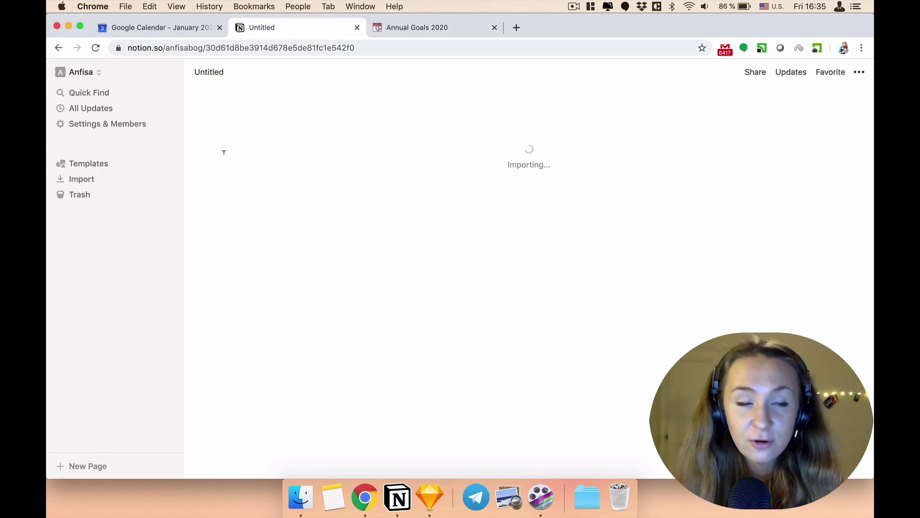
pyautogui.click(111, 460)
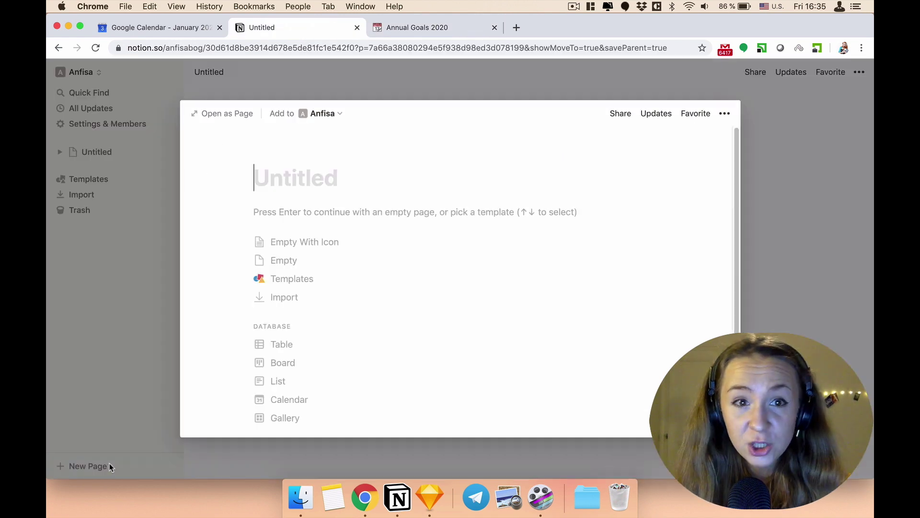
pyautogui.write('Yea')
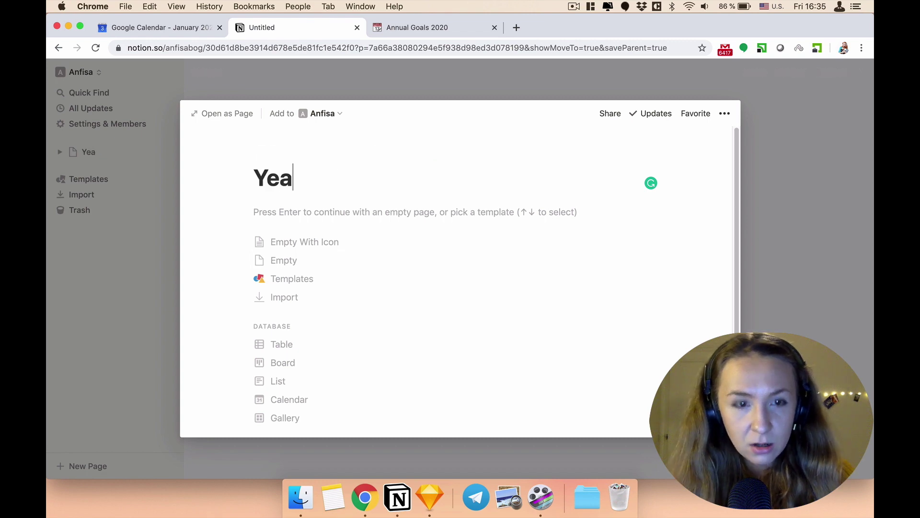
pyautogui.write('rly plan')
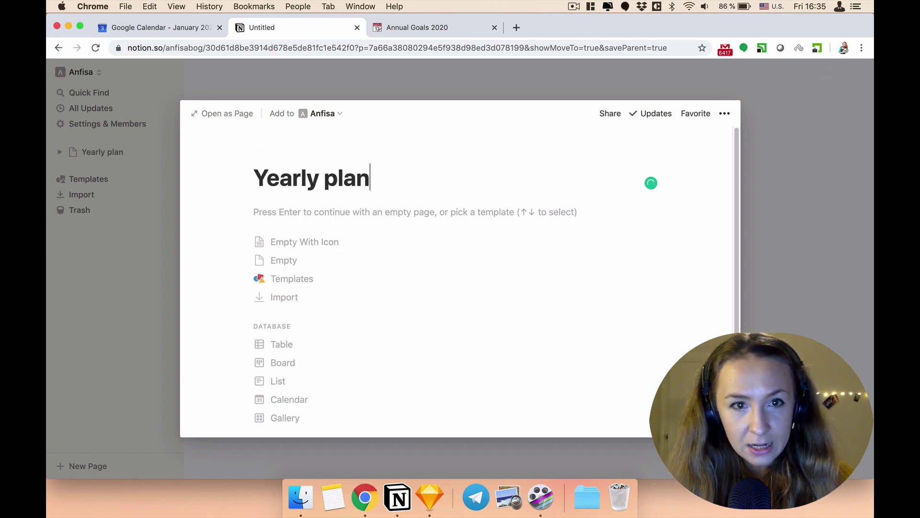
pyautogui.press('Return')
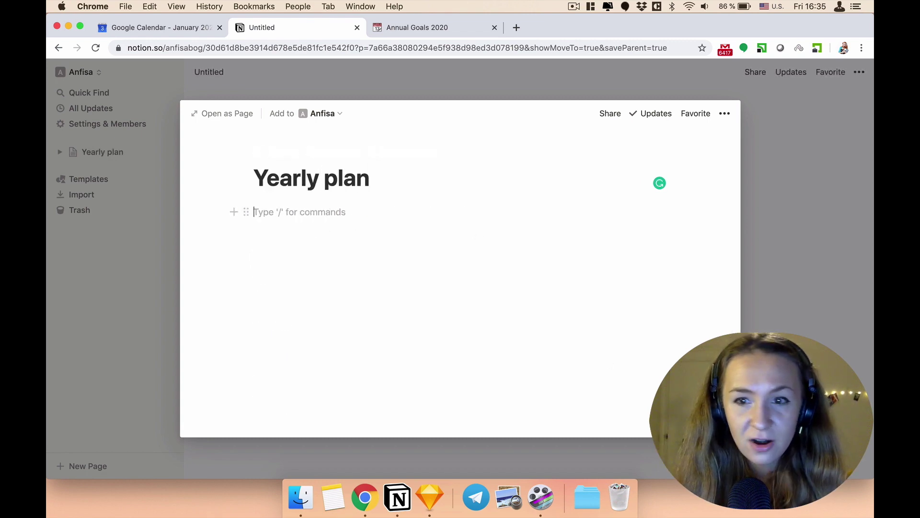
pyautogui.press('Escape')
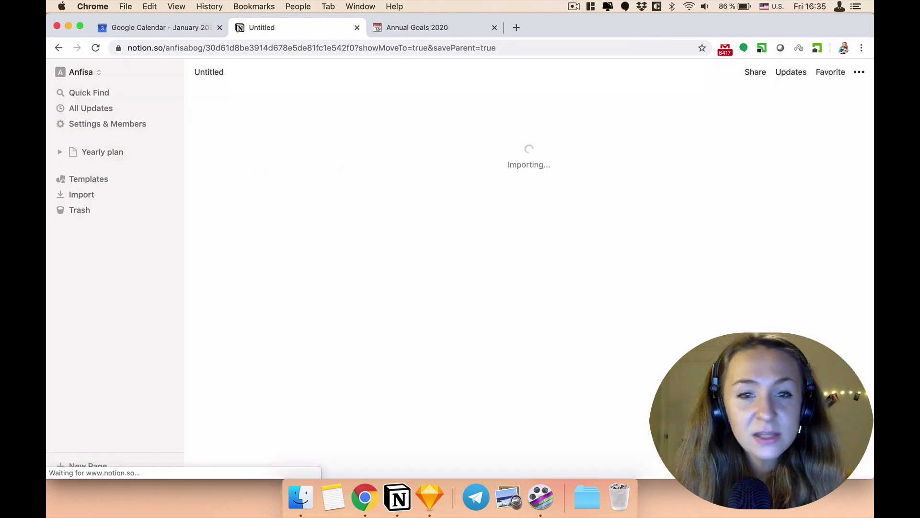
# - Give the Yearly plan page a briefcase icon and start it as an empty page
pyautogui.click(61, 153)
pyautogui.click(59, 154)
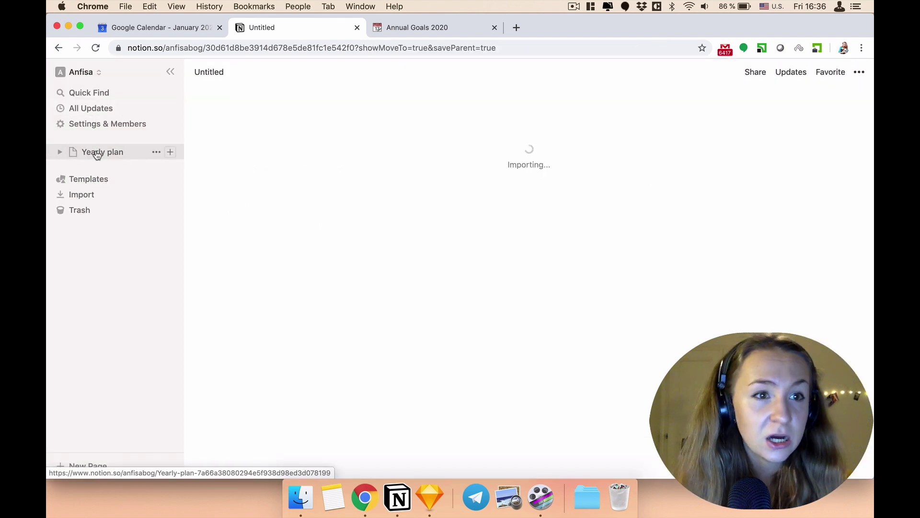
pyautogui.click(101, 153)
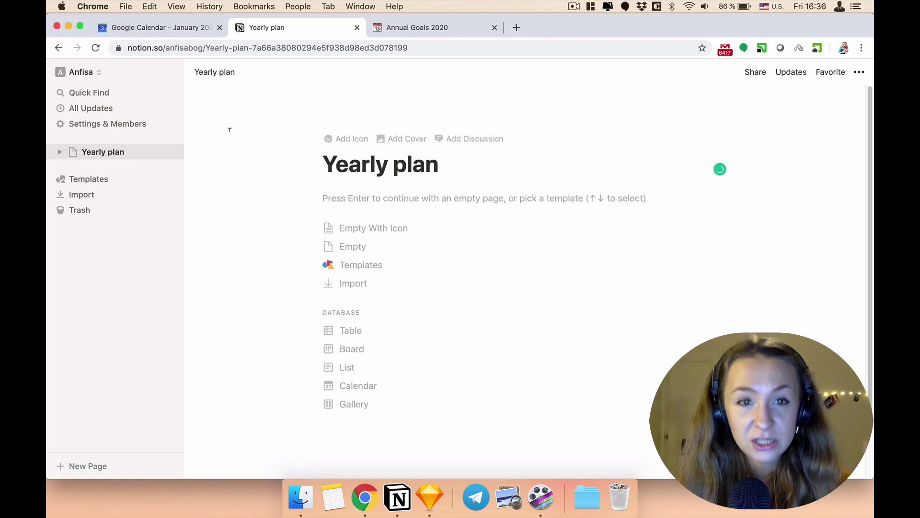
pyautogui.click(346, 140)
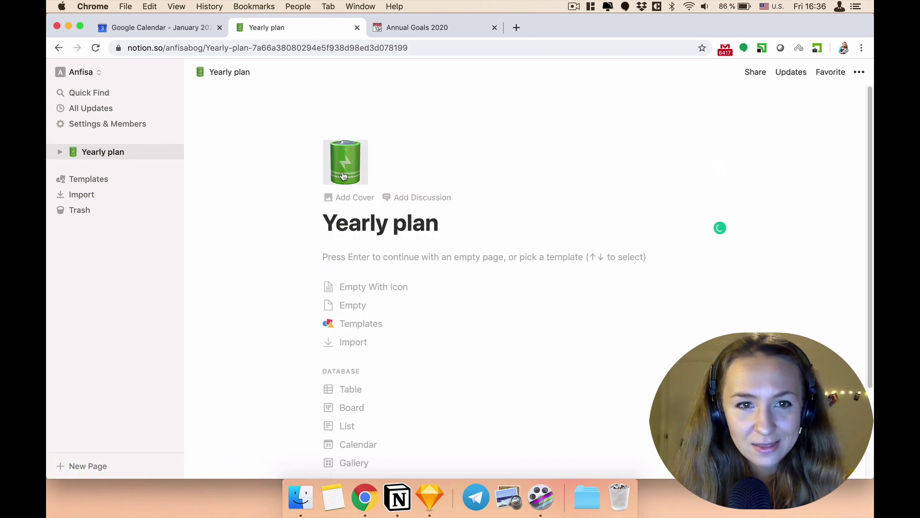
pyautogui.click(346, 146)
pyautogui.click(234, 269)
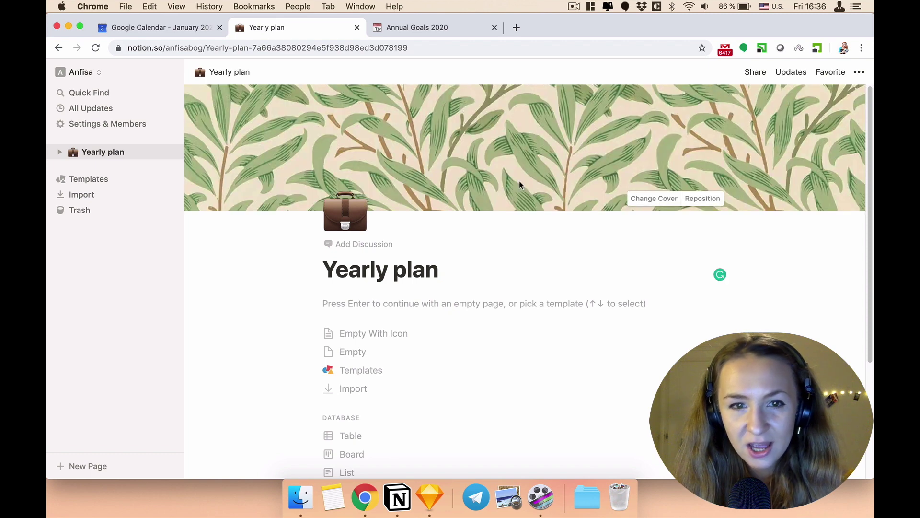
pyautogui.click(365, 331)
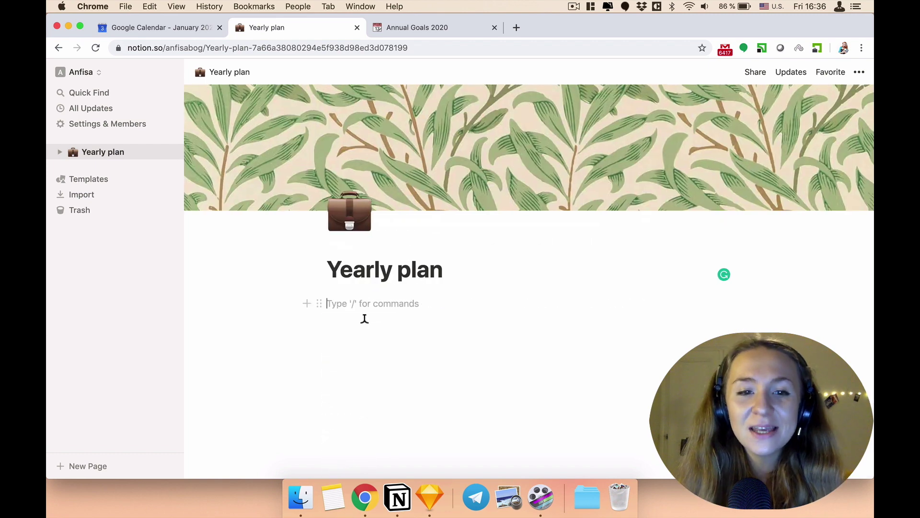
# - Copy the Quarterly Goals and Top 5 Year Goals sections from Annual Goals 2020 and paste them into Yearly plan
pyautogui.click(386, 27)
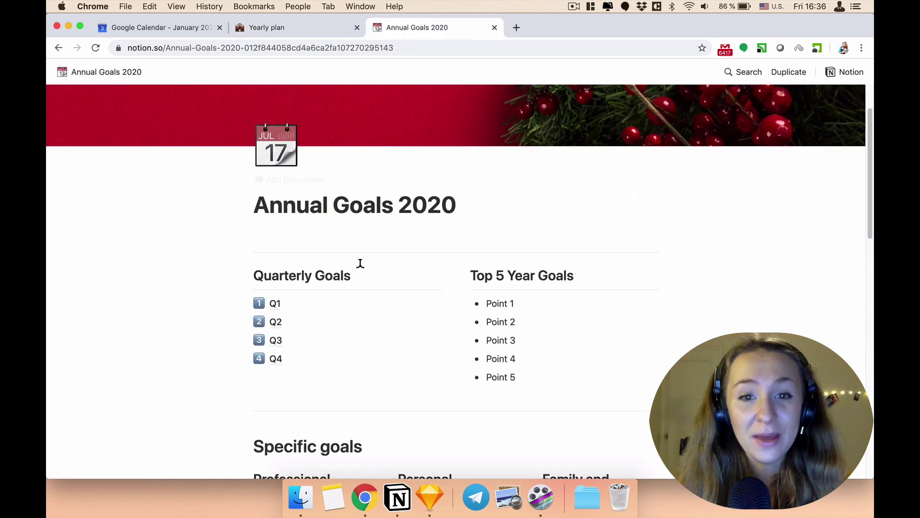
pyautogui.scroll(-2, 365, 276)
pyautogui.scroll(-1, 365, 276)
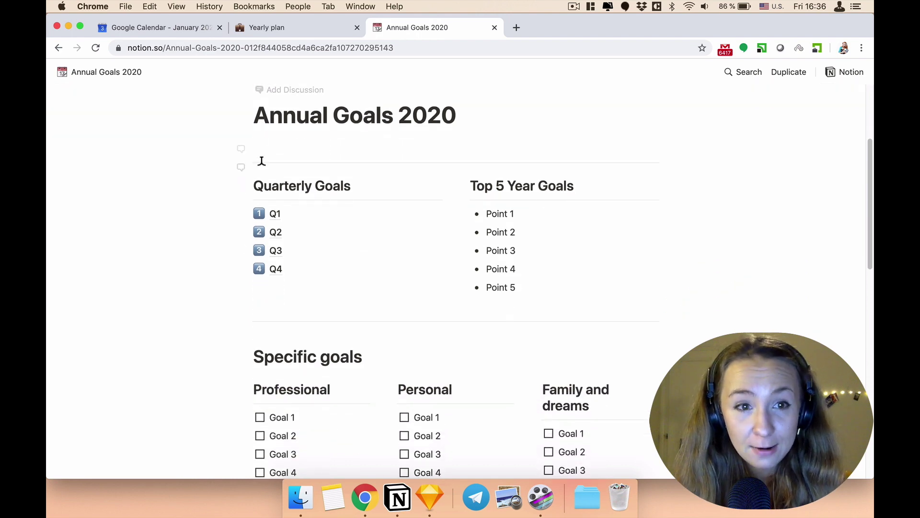
pyautogui.moveTo(329, 220); pyautogui.dragTo(567, 424)
pyautogui.scroll(10, 551, 396)
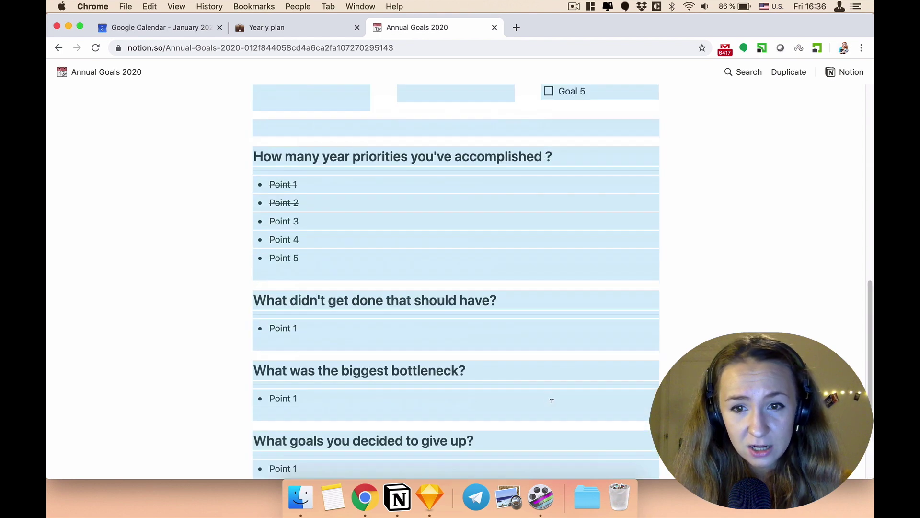
pyautogui.scroll(2, 552, 407)
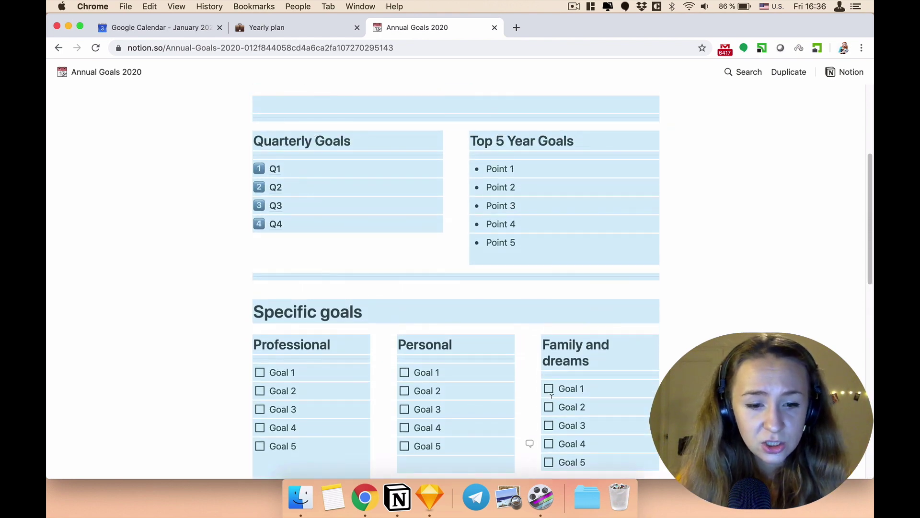
pyautogui.scroll(5, 526, 261)
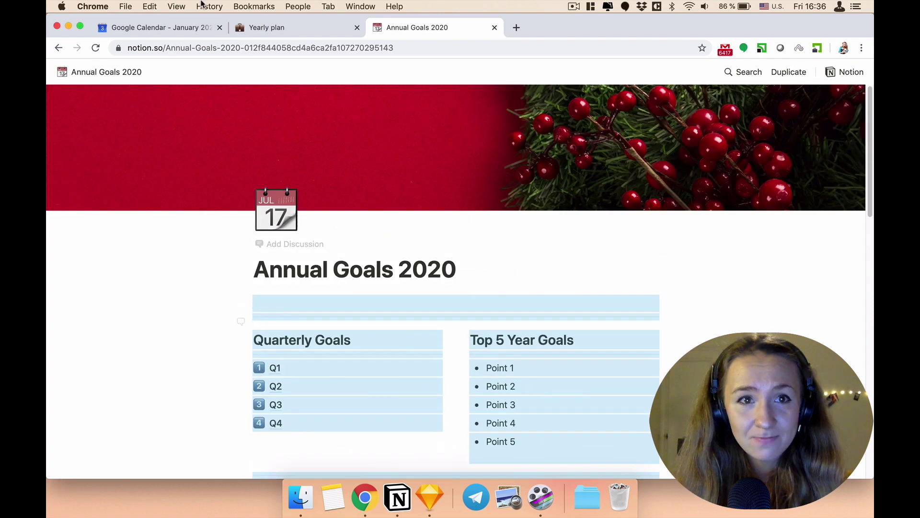
pyautogui.click(267, 27)
pyautogui.press('super+v')
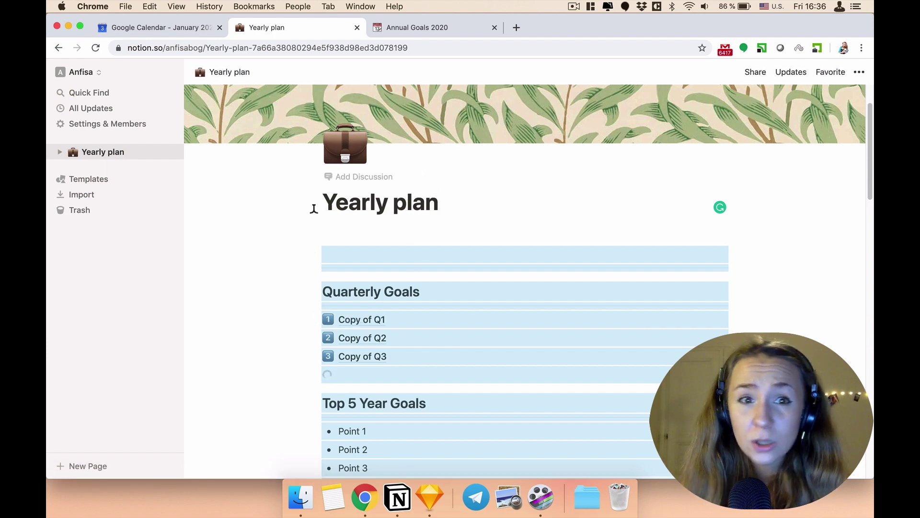
# - Delete the empty line under the Yearly plan title, checking the template's layout for reference
pyautogui.click(326, 251)
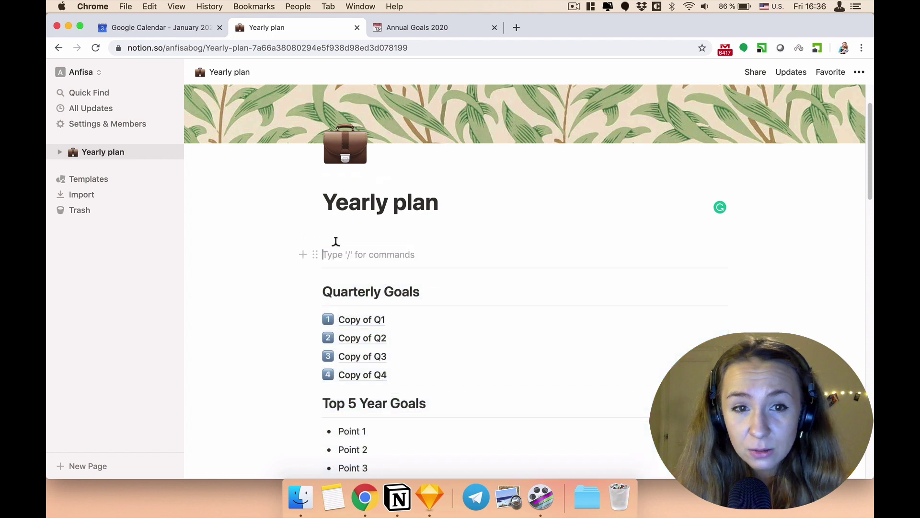
pyautogui.press('BackSpace')
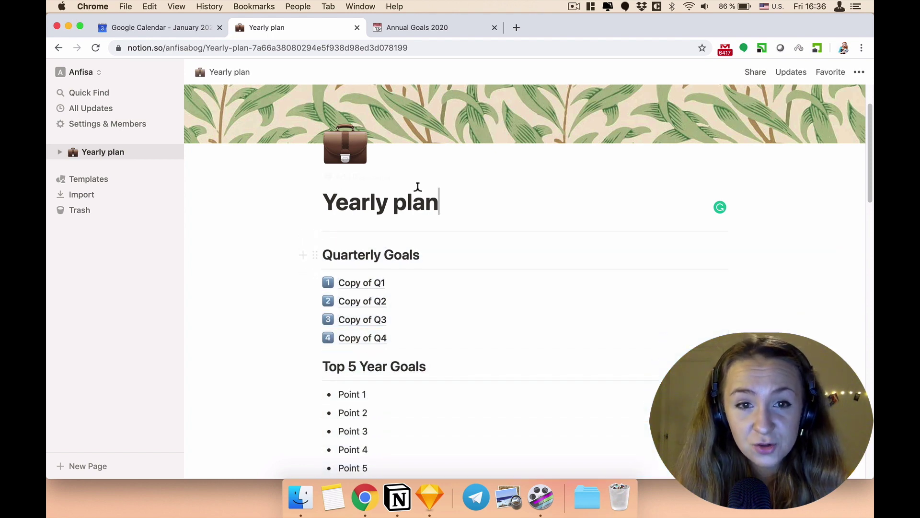
pyautogui.click(432, 27)
pyautogui.scroll(-5, 401, 158)
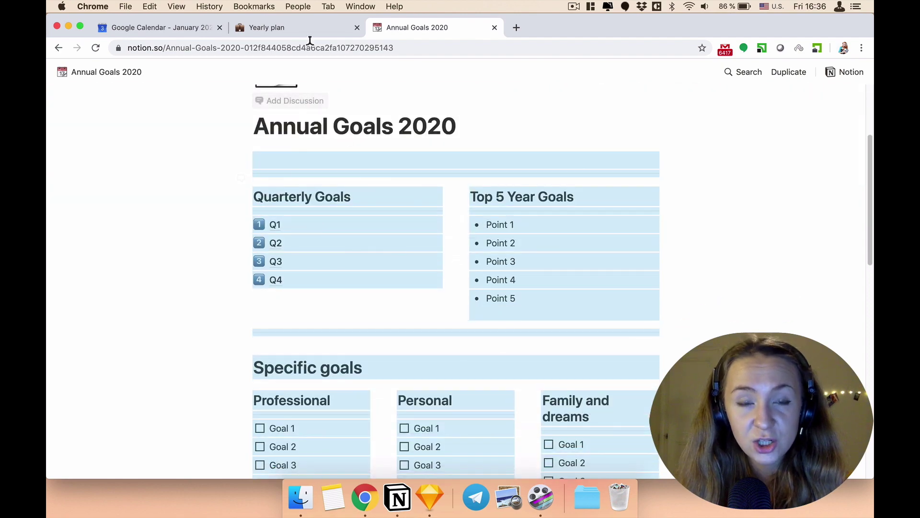
pyautogui.click(312, 27)
# - Drag the Top 5 Year Goals heading and bullets into a column beside Quarterly Goals
pyautogui.scroll(-3, 326, 286)
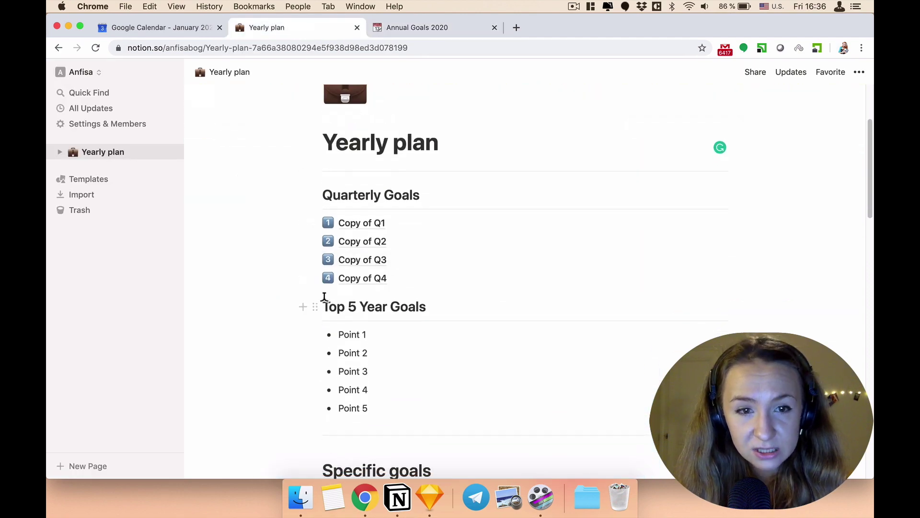
pyautogui.moveTo(323, 297); pyautogui.dragTo(454, 411)
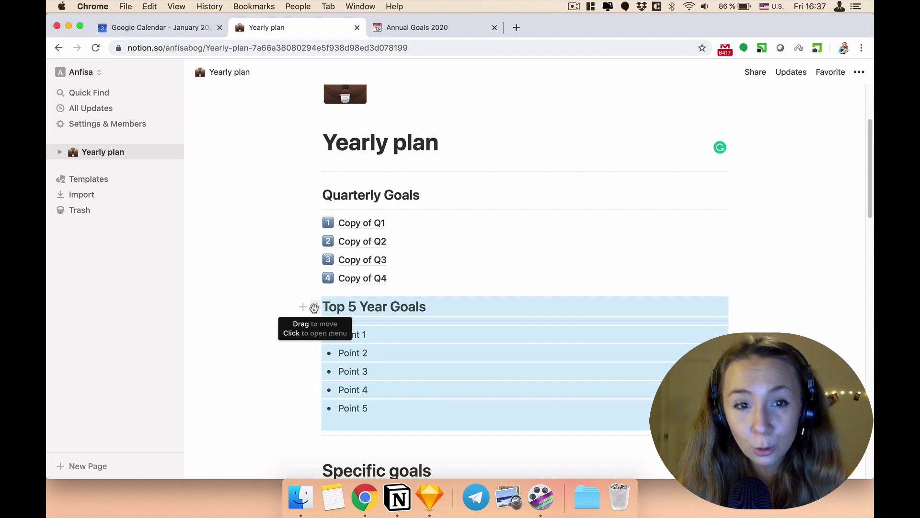
pyautogui.moveTo(314, 307); pyautogui.dragTo(732, 197)
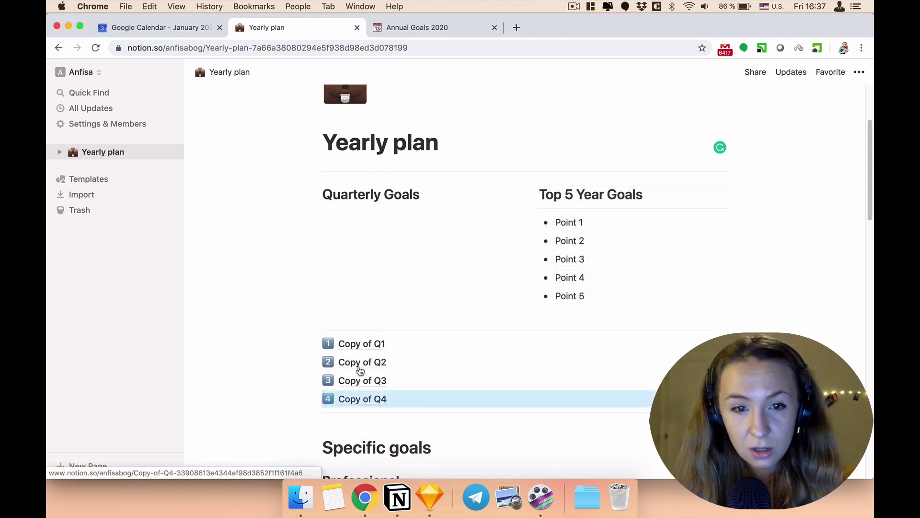
pyautogui.moveTo(353, 356); pyautogui.dragTo(380, 403)
# - Move the Copy of Q1–Q4 links under the Quarterly Goals heading
pyautogui.moveTo(312, 362); pyautogui.dragTo(326, 214)
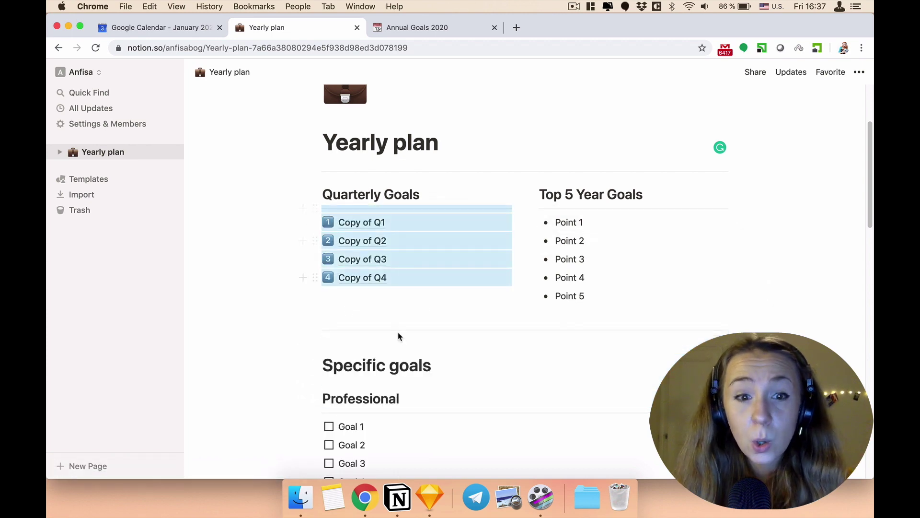
pyautogui.click(379, 29)
pyautogui.scroll(-2, 454, 261)
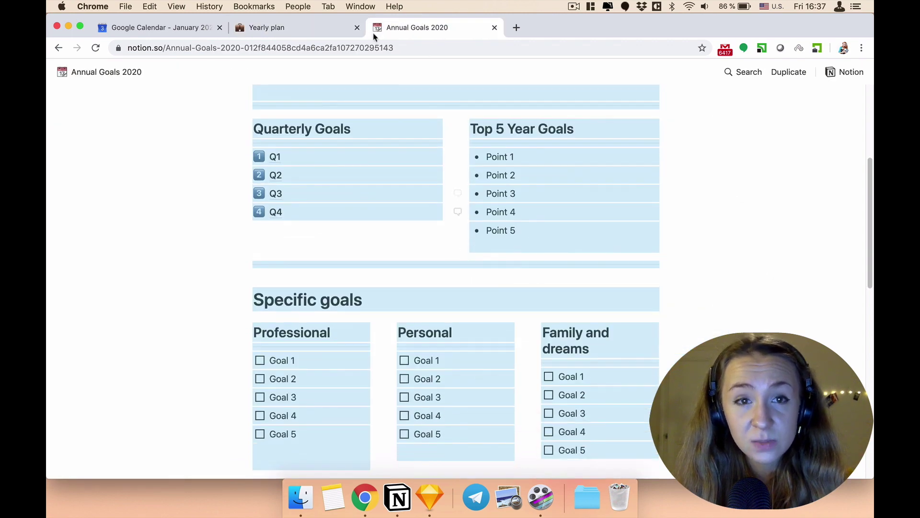
pyautogui.click(320, 27)
pyautogui.scroll(-5, 382, 411)
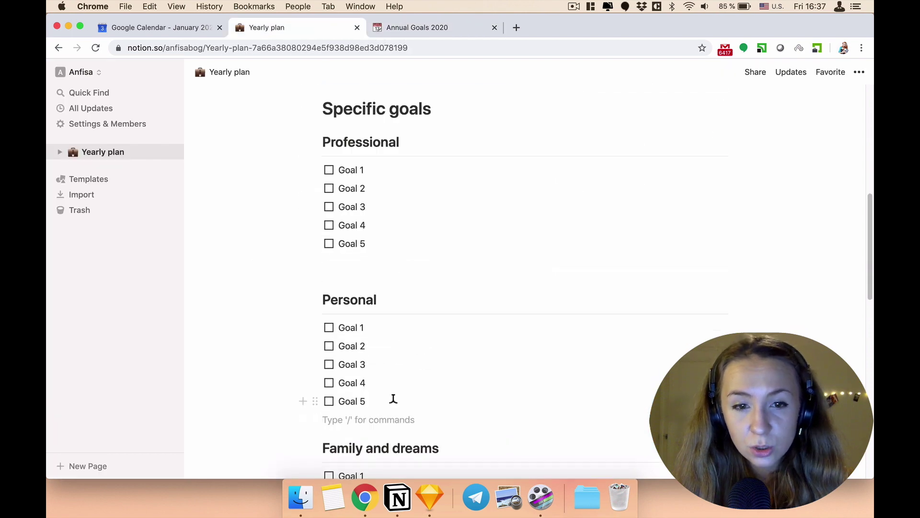
# - Place Personal in a column beside Professional, restore Professional's goals, and select Family and dreams
pyautogui.moveTo(393, 402); pyautogui.dragTo(324, 305)
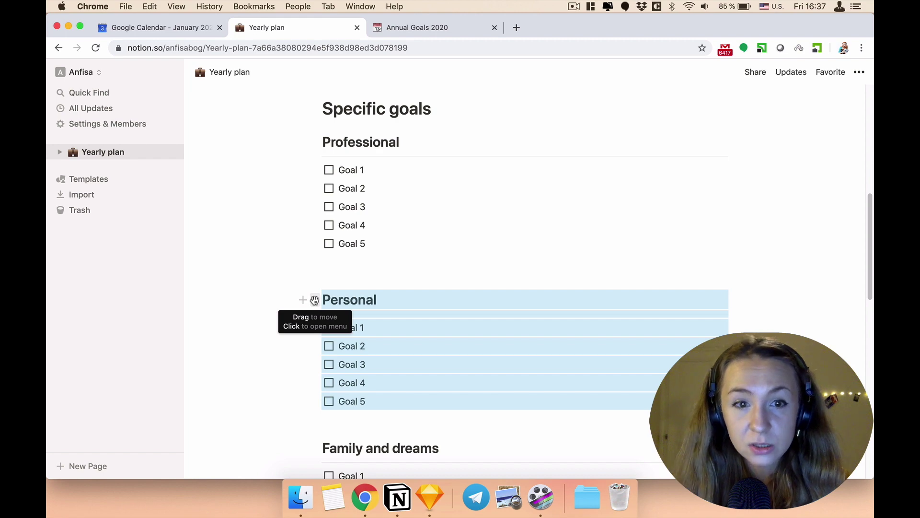
pyautogui.moveTo(315, 300); pyautogui.dragTo(737, 138)
pyautogui.moveTo(398, 351); pyautogui.dragTo(357, 187)
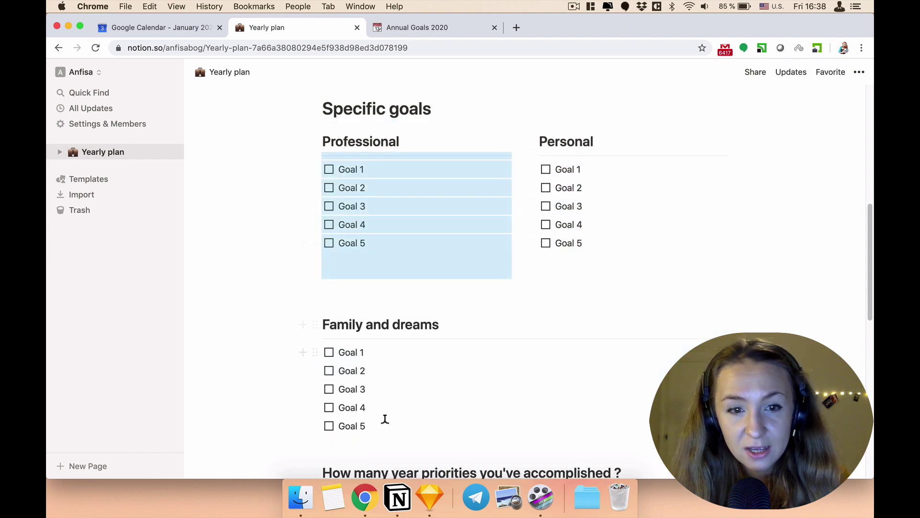
pyautogui.moveTo(385, 423); pyautogui.dragTo(741, 148)
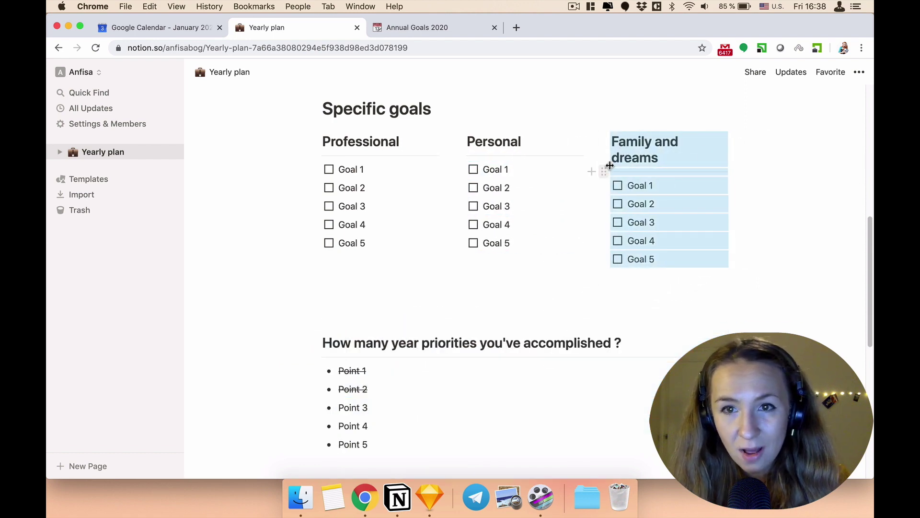
pyautogui.click(632, 157)
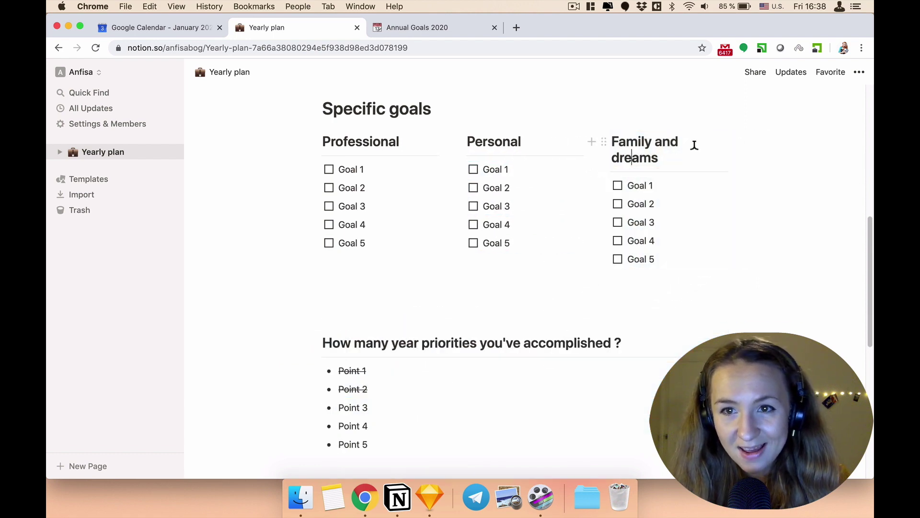
# - Switch the Yearly plan page to full width
pyautogui.click(859, 74)
pyautogui.click(842, 171)
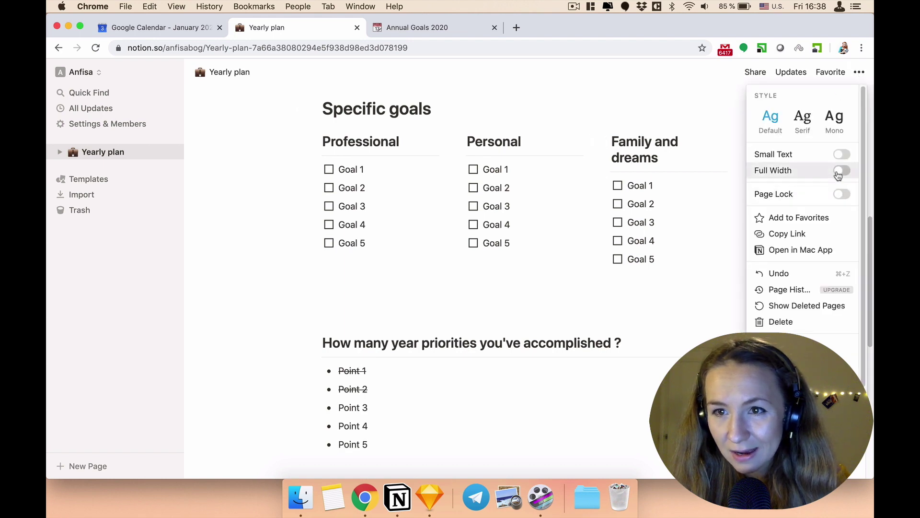
pyautogui.click(679, 295)
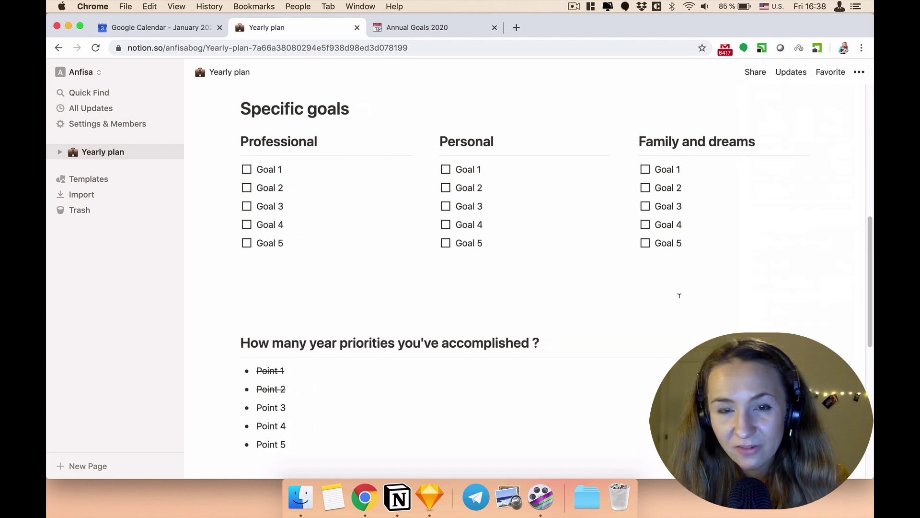
# - Insert an image block below the goal columns using the Unsplash magnolia branches photo
pyautogui.scroll(-5, 376, 256)
pyautogui.click(269, 165)
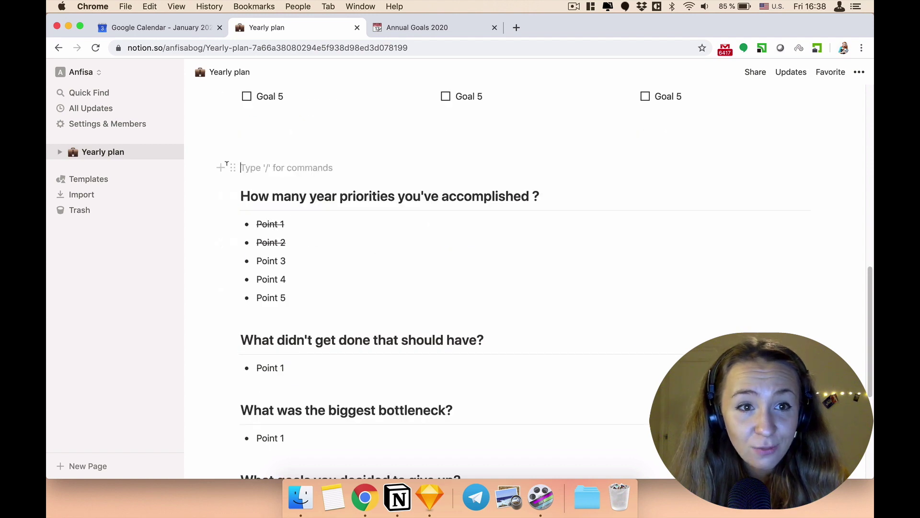
pyautogui.click(218, 168)
pyautogui.scroll(-10, 267, 258)
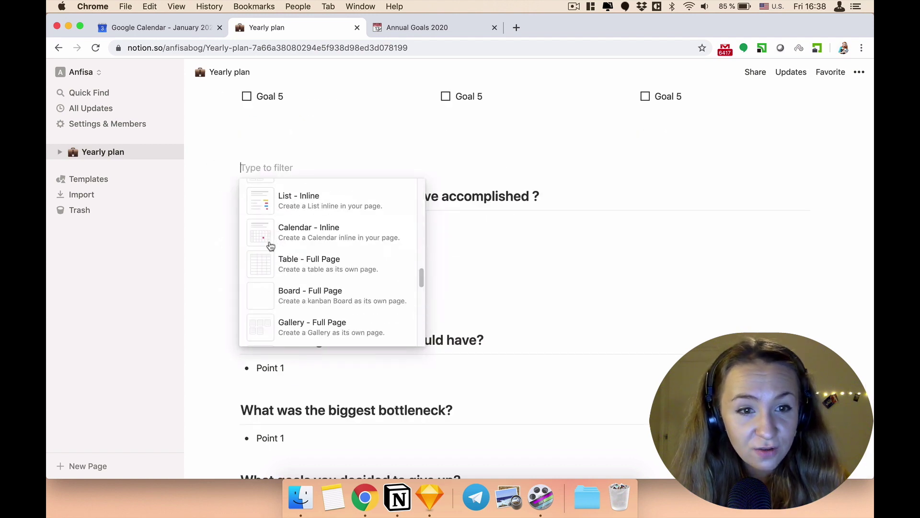
pyautogui.scroll(5, 269, 297)
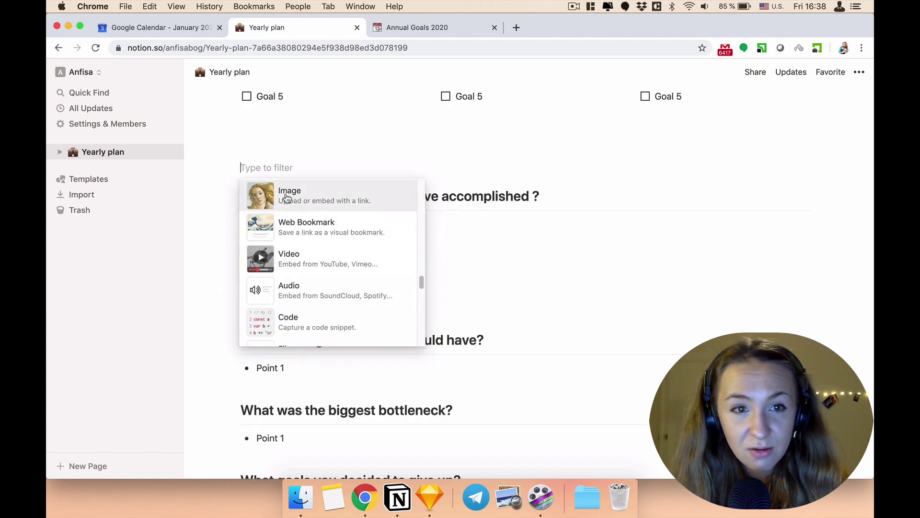
pyautogui.click(269, 198)
pyautogui.click(501, 203)
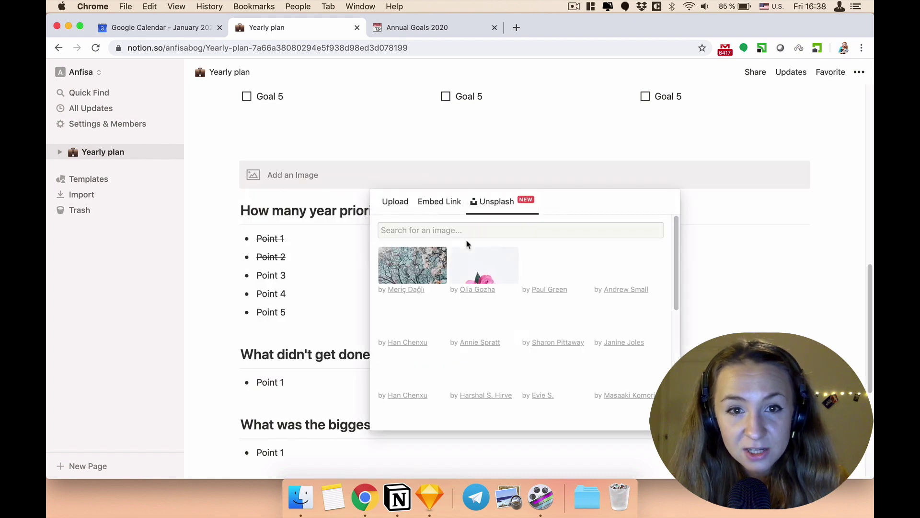
pyautogui.click(431, 277)
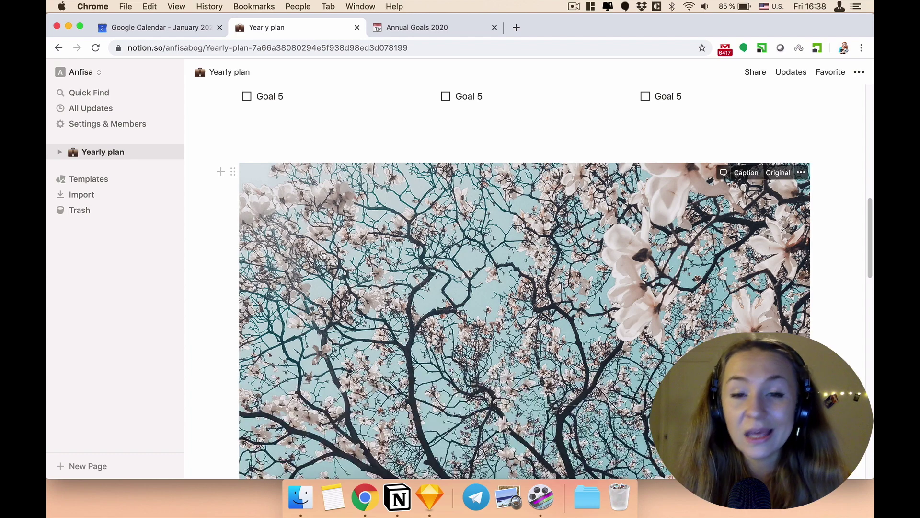
pyautogui.scroll(-10, 342, 262)
pyautogui.scroll(20, 288, 218)
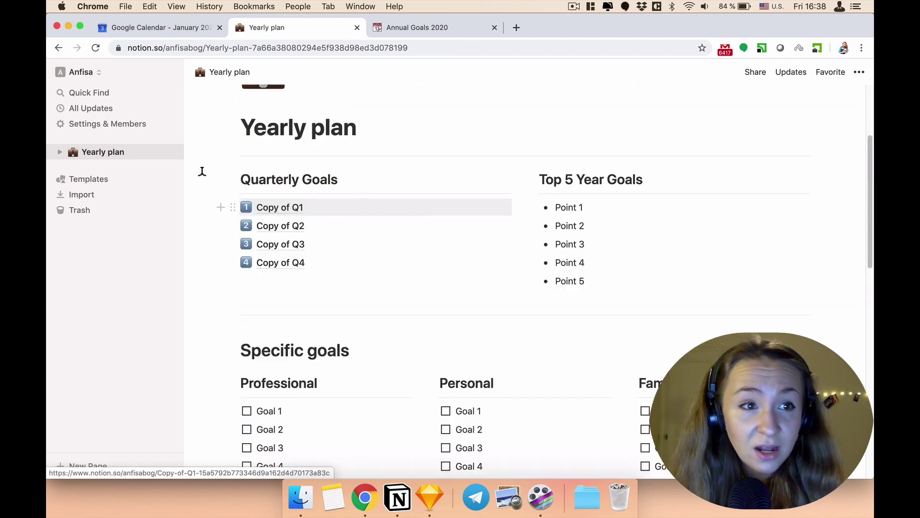
# - Open the Copy of Q1 subpage and shorten its title to Q1
pyautogui.click(60, 153)
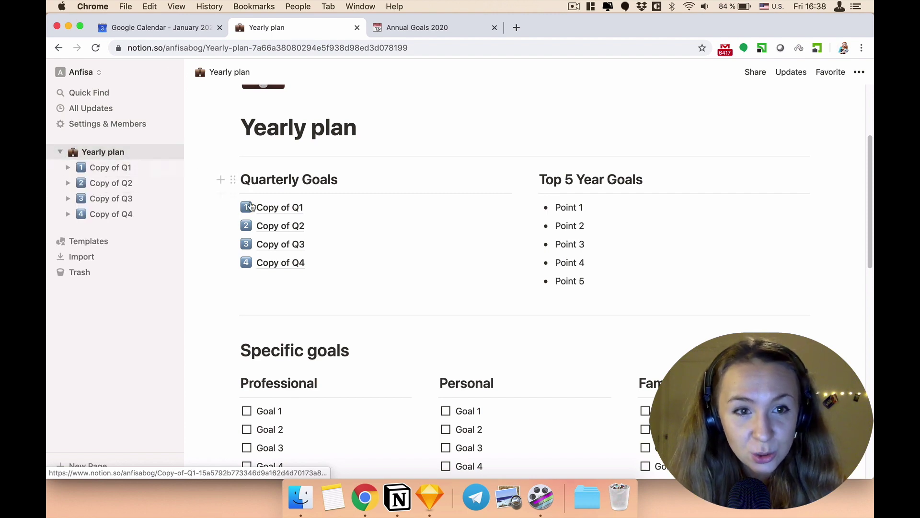
pyautogui.click(266, 207)
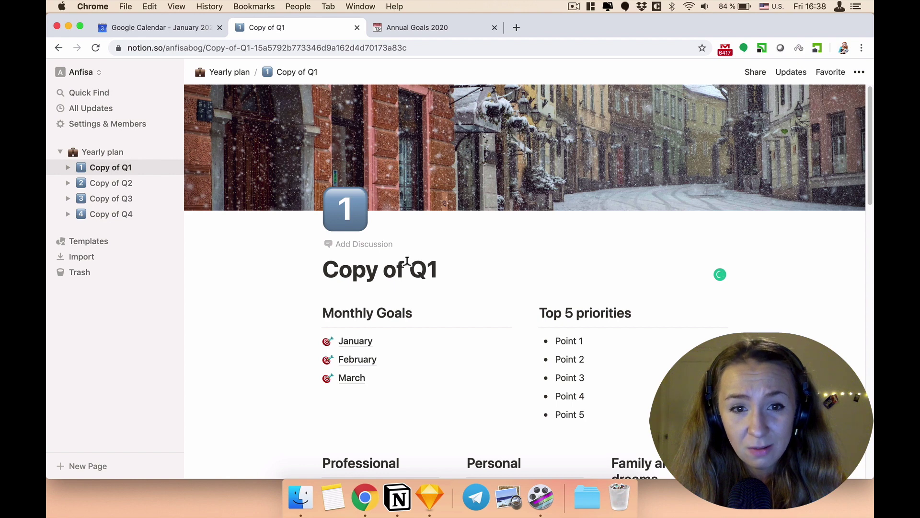
pyautogui.moveTo(397, 264); pyautogui.dragTo(320, 264)
pyautogui.press('BackSpace')
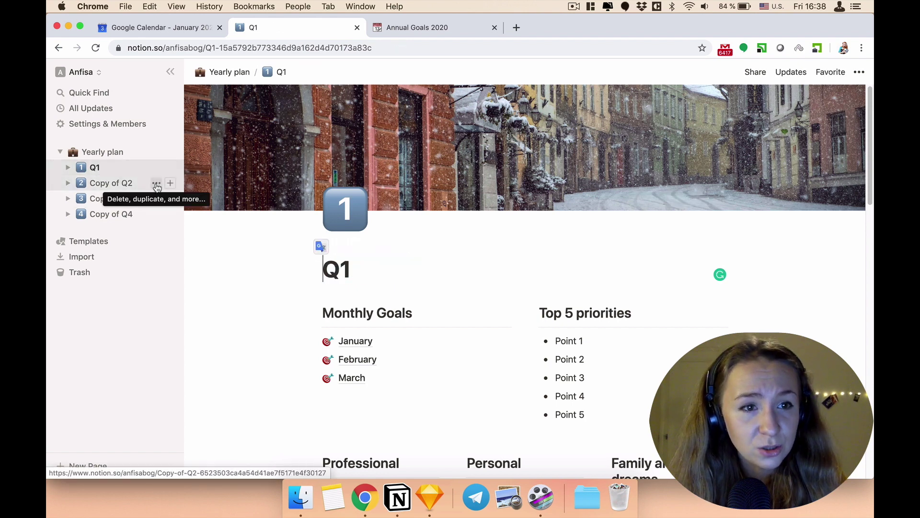
# - Rename Copy of Q2 to Q2 from the sidebar, then start renaming Copy of Q3
pyautogui.click(156, 184)
pyautogui.click(179, 252)
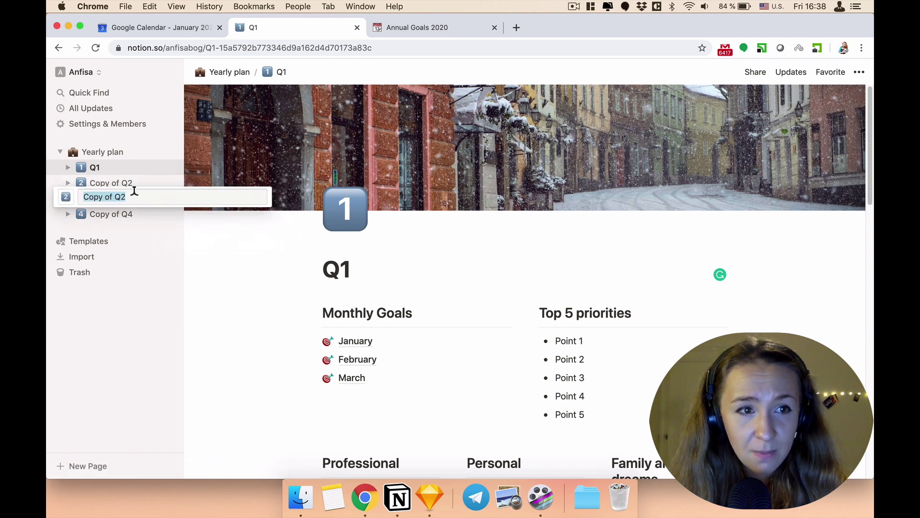
pyautogui.click(105, 196)
pyautogui.press('BackSpace')
pyautogui.press('Return')
pyautogui.click(157, 199)
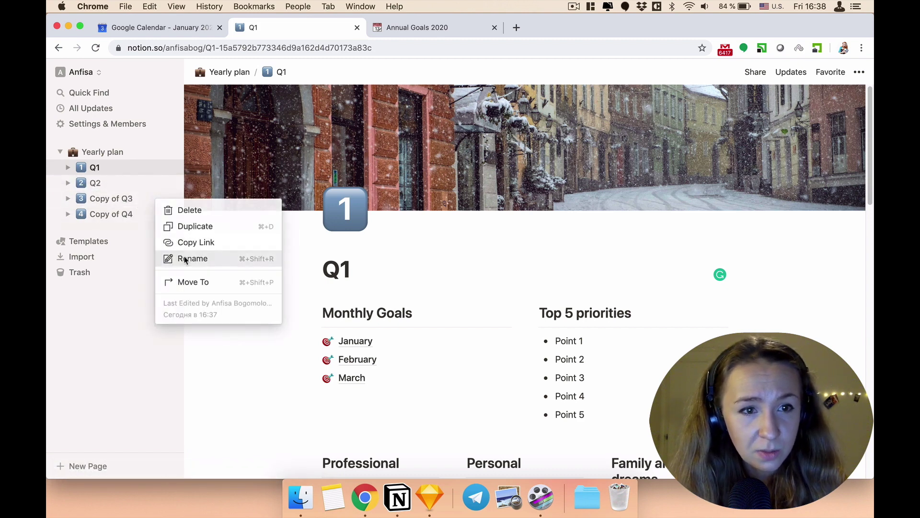
pyautogui.click(184, 257)
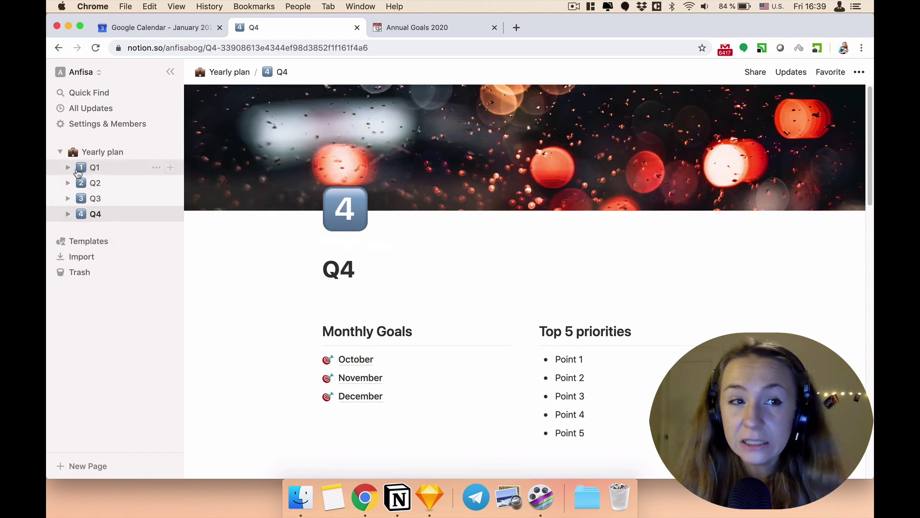
# - Open W1: 1/1-5/1 under Q1 > January, then log out from the workspace switcher
pyautogui.click(68, 168)
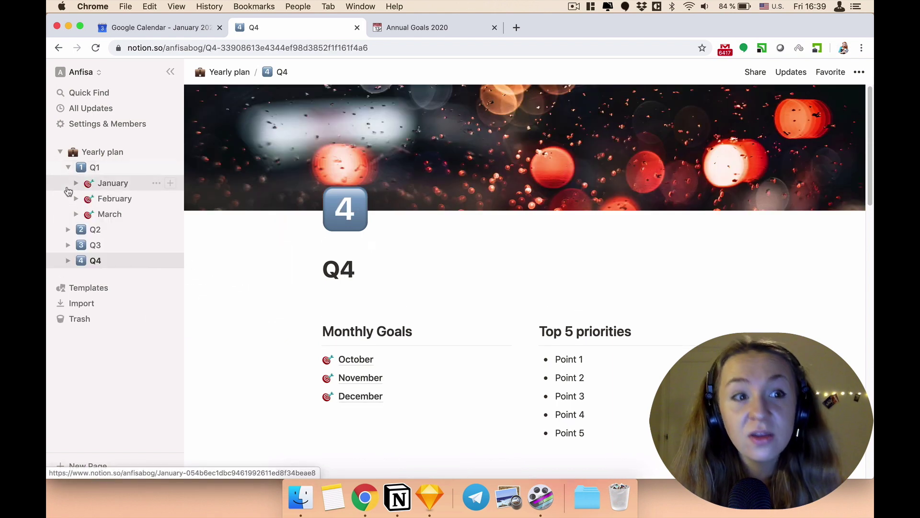
pyautogui.click(76, 183)
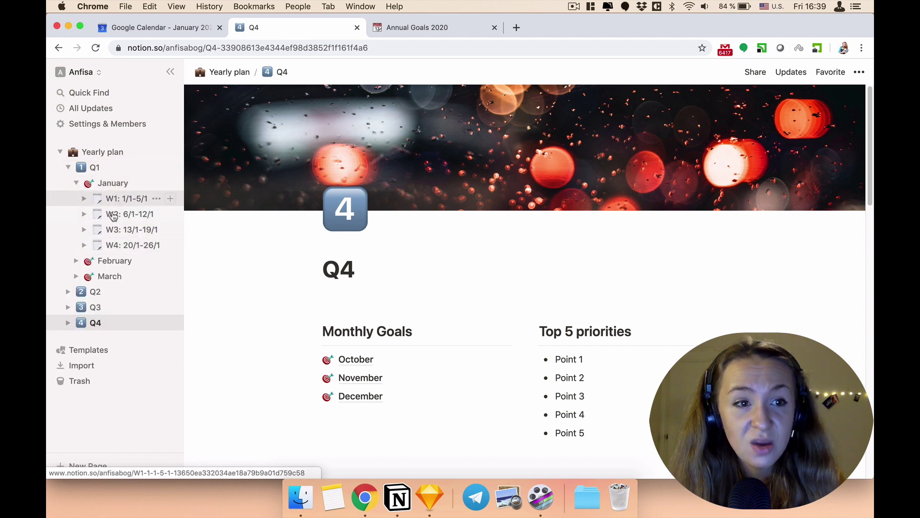
pyautogui.click(127, 200)
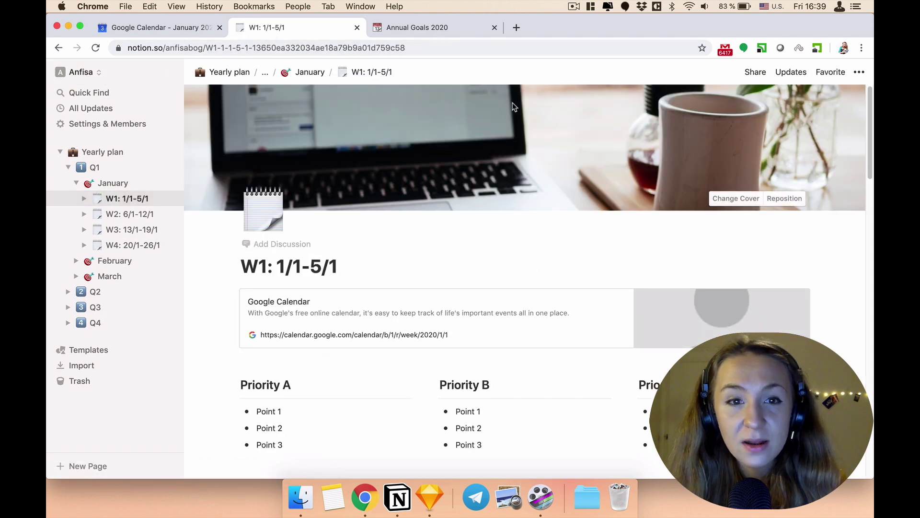
pyautogui.click(99, 74)
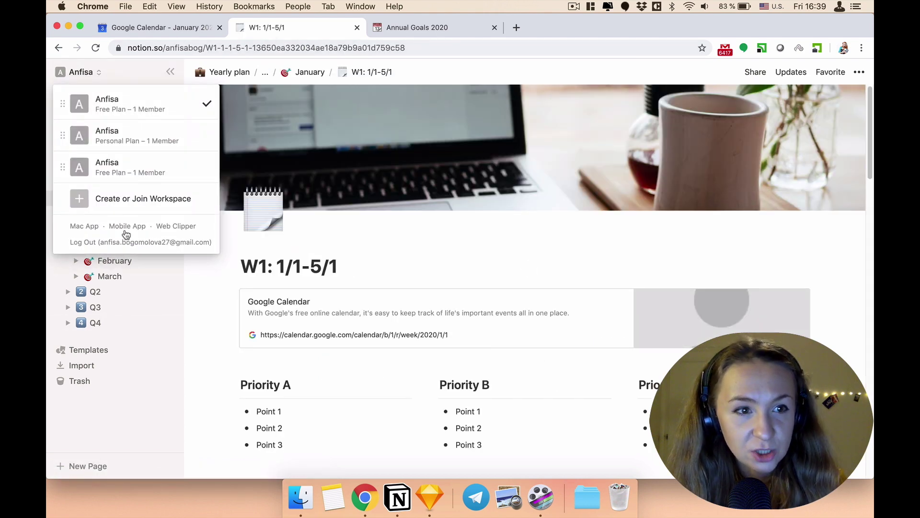
pyautogui.click(79, 242)
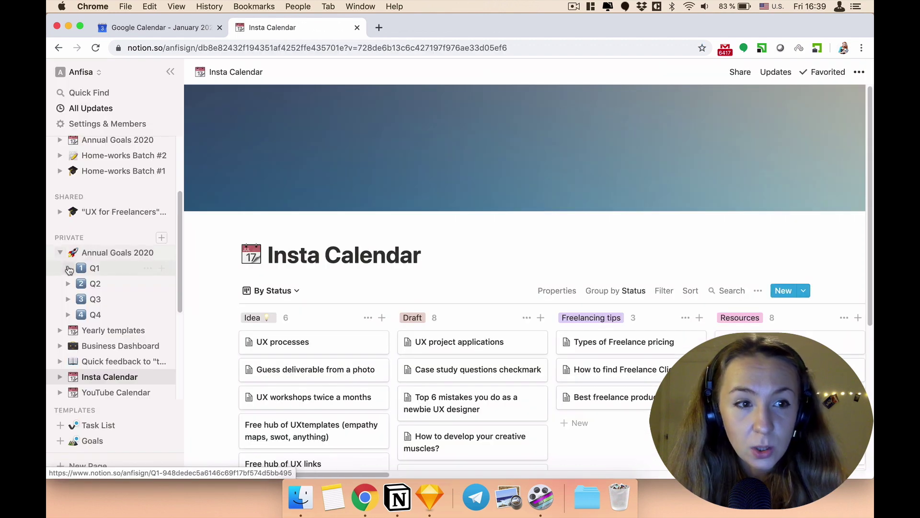
# - Expand January and open the W1: 1/1-5/1 week page
pyautogui.scroll(-1, 82, 268)
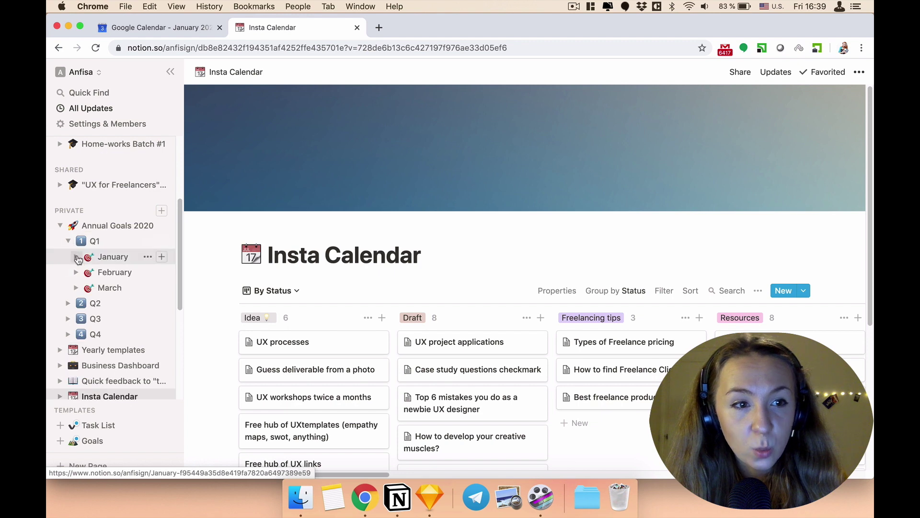
pyautogui.click(77, 257)
pyautogui.click(120, 272)
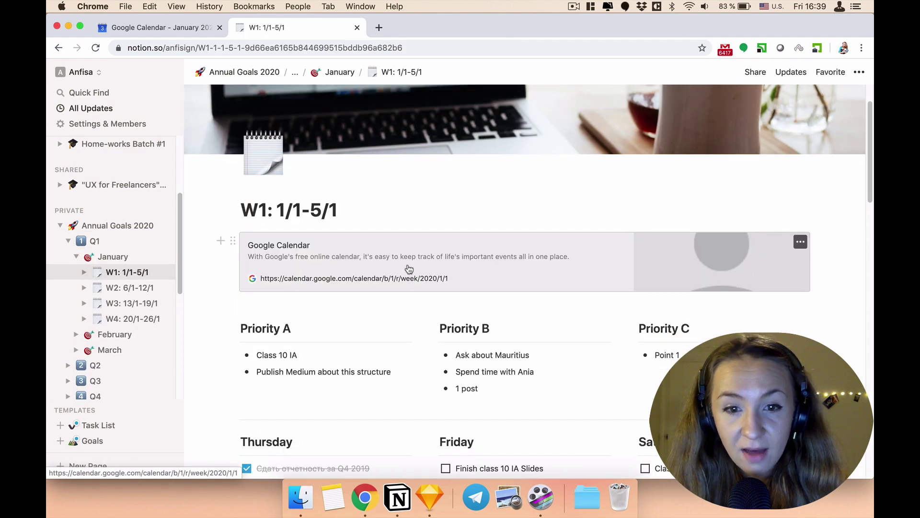
pyautogui.scroll(-3, 407, 267)
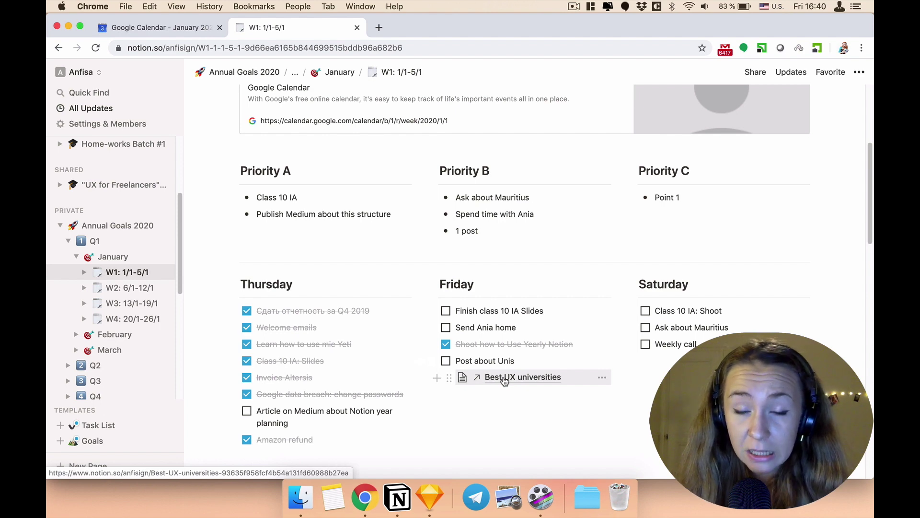
# - Open the linked Best UX universities page and scroll through its programme list
pyautogui.click(505, 378)
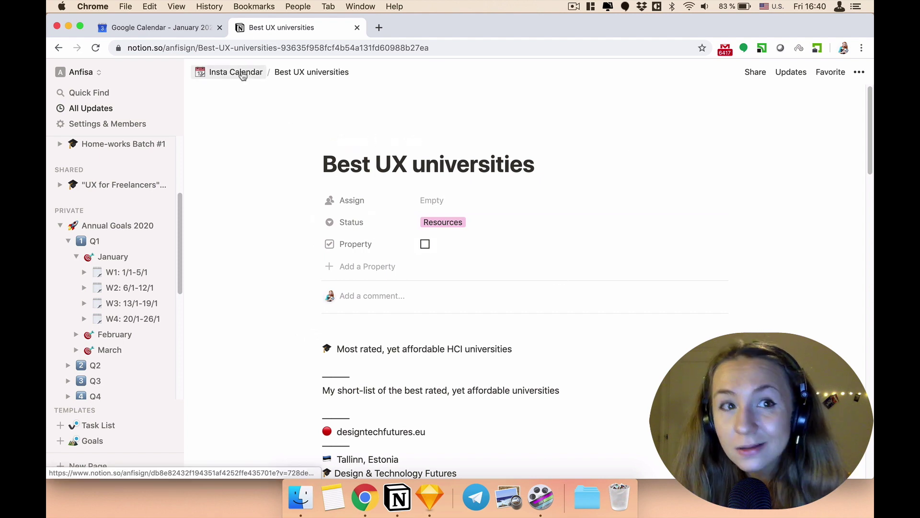
pyautogui.scroll(-5, 329, 160)
pyautogui.scroll(-5, 375, 224)
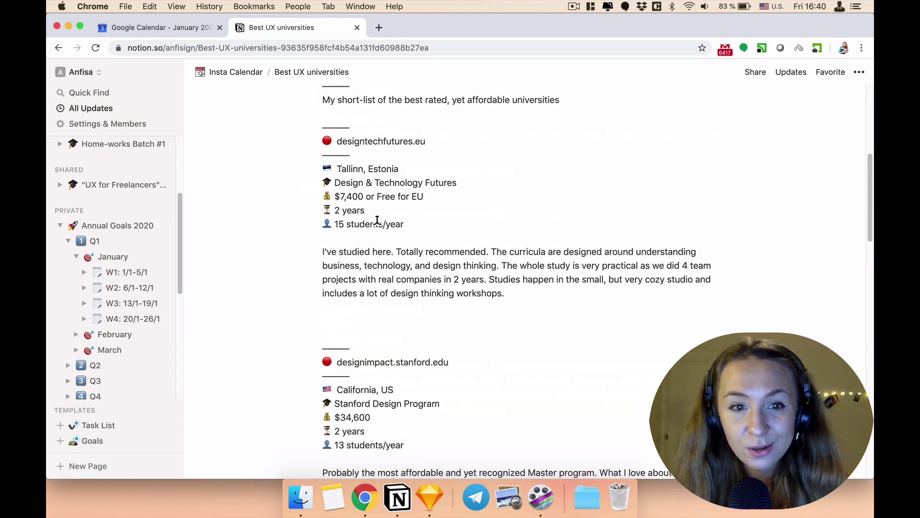
pyautogui.scroll(-10, 375, 224)
pyautogui.scroll(15, 367, 283)
pyautogui.scroll(3, 356, 285)
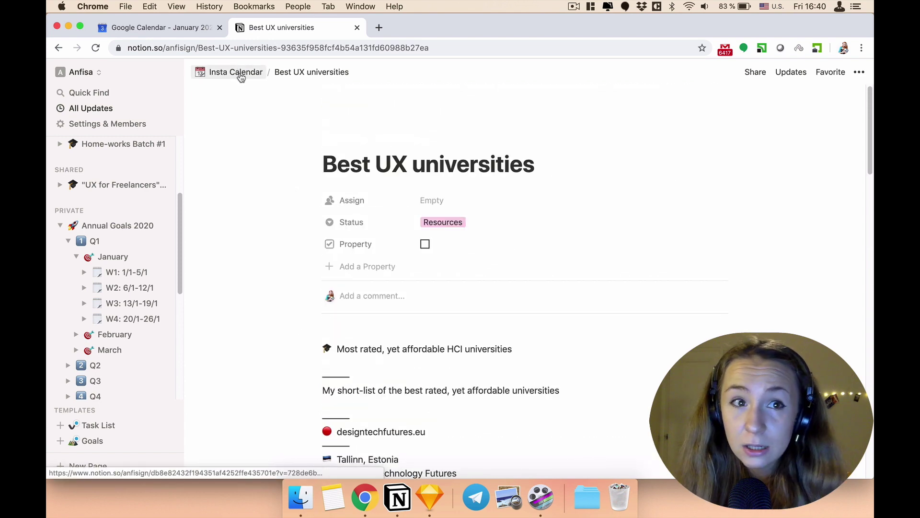
# - Return to the Insta Calendar board and scroll across it
pyautogui.click(241, 74)
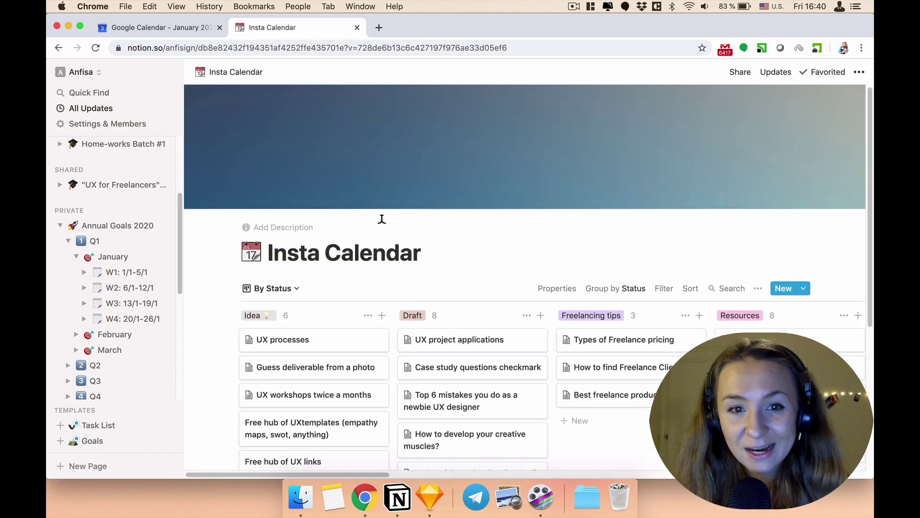
pyautogui.scroll(-5, 369, 224)
pyautogui.hscroll(10, 375, 227)
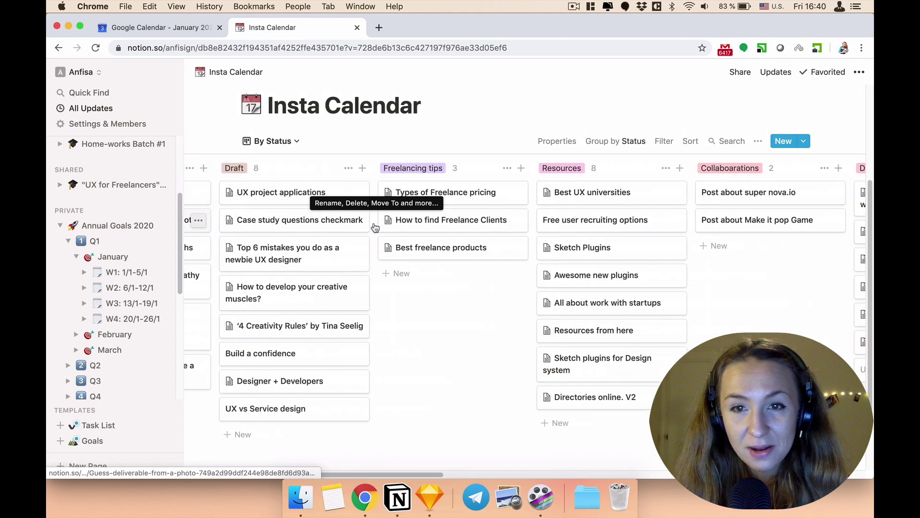
pyautogui.hscroll(-10, 560, 284)
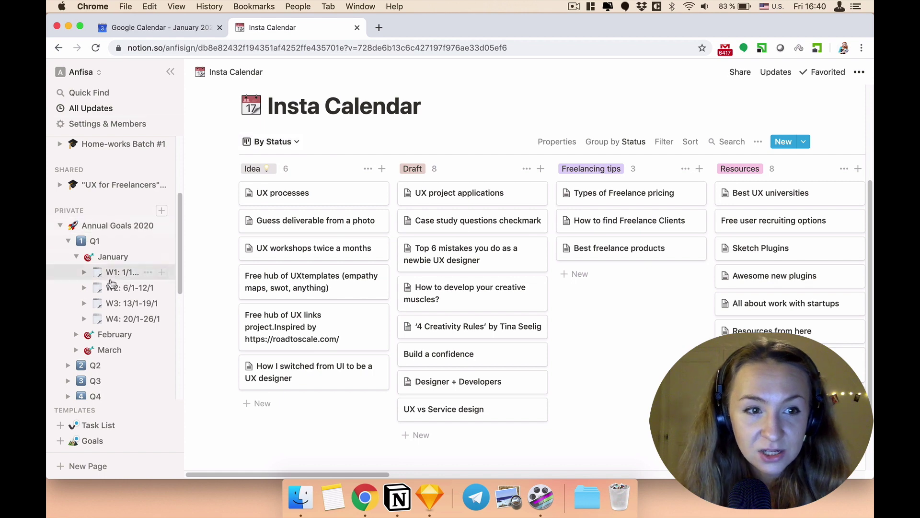
# - Reopen the W1: 1/1-5/1 week page and scroll down its daily task lists
pyautogui.click(120, 277)
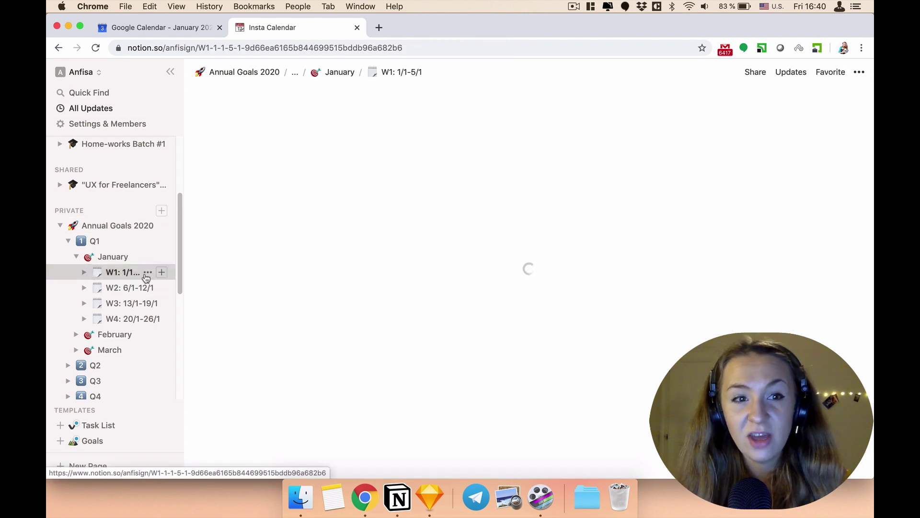
pyautogui.scroll(-2, 407, 230)
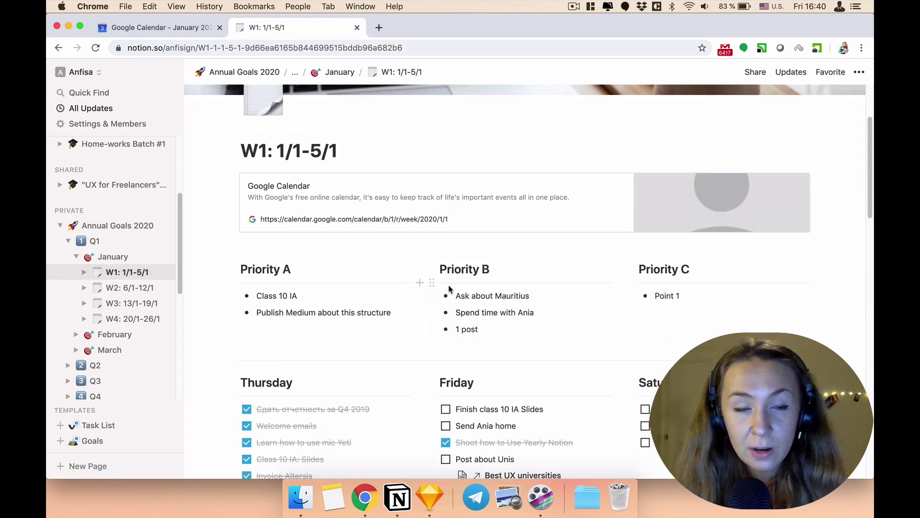
pyautogui.scroll(-3, 449, 288)
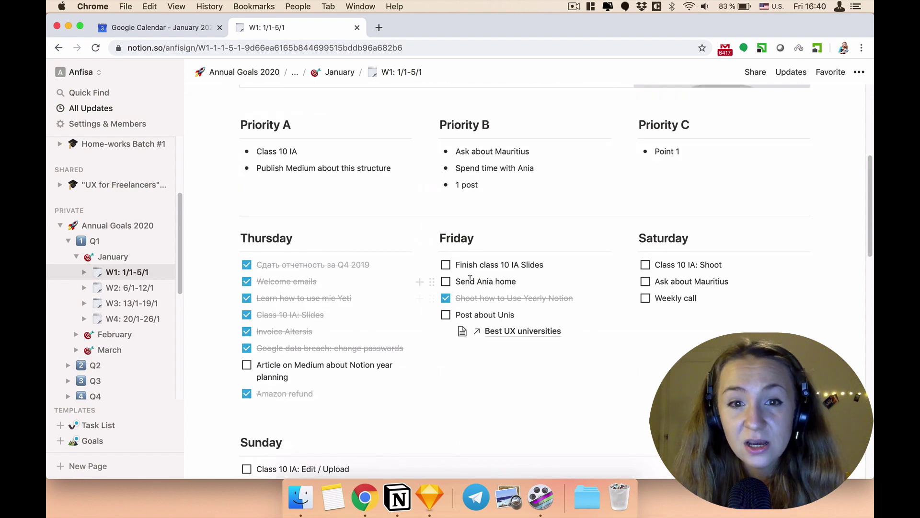